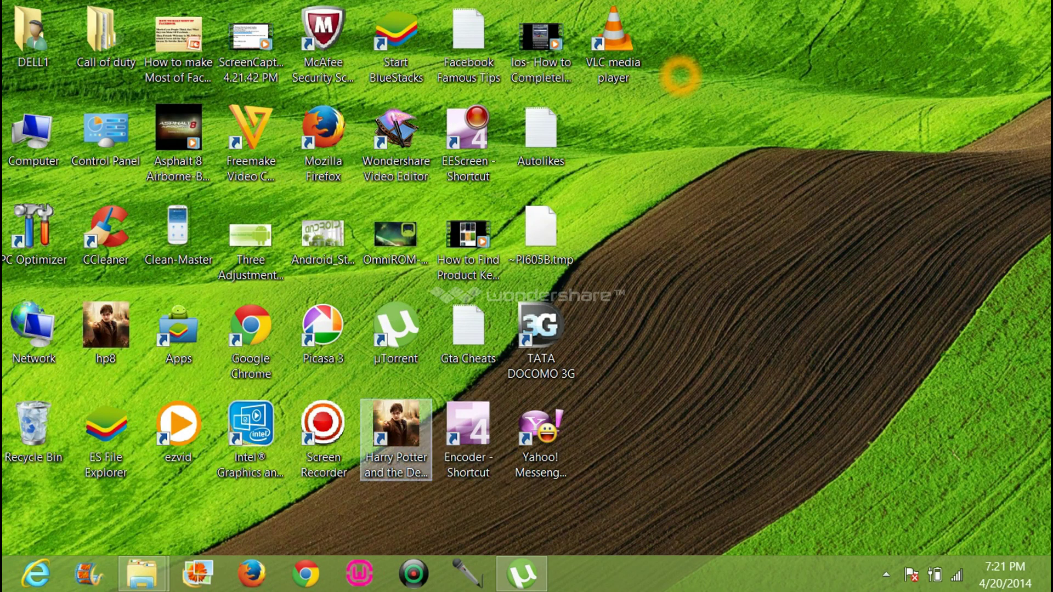
Step: Bring up the GT-I9505 phone window showing its Internal storage and SD card
click(119, 481)
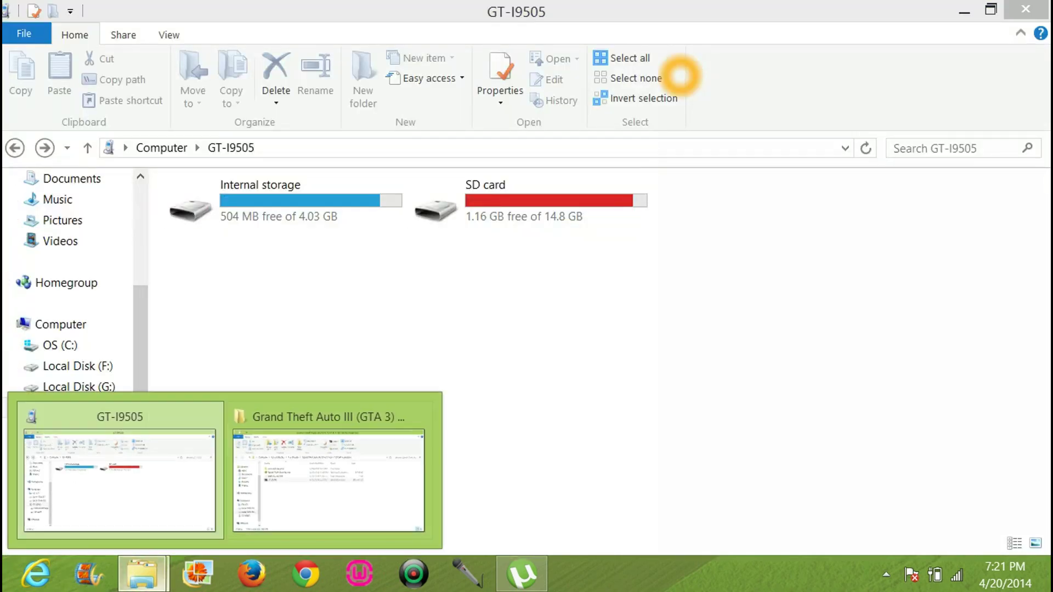
Step: Switch to the Grand Theft Auto III download folder and select the SD DATA archive
click(340, 477)
mouse_move(280, 377)
mouse_down()
mouse_move(263, 351)
mouse_move(272, 354)
mouse_up()
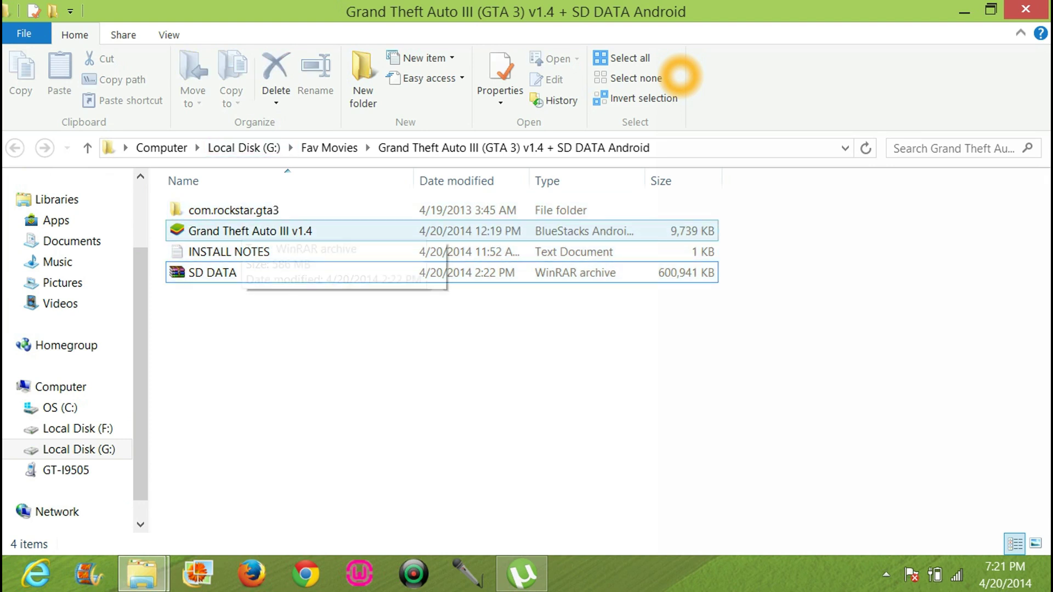
click(214, 273)
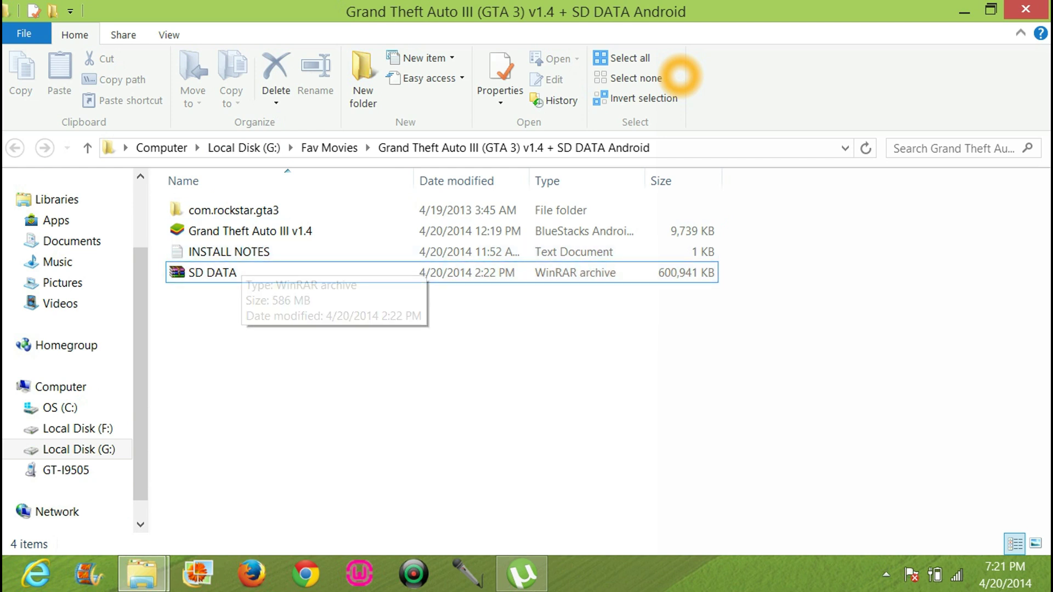
mouse_move(230, 312)
mouse_down()
mouse_move(230, 246)
mouse_move(229, 296)
mouse_up()
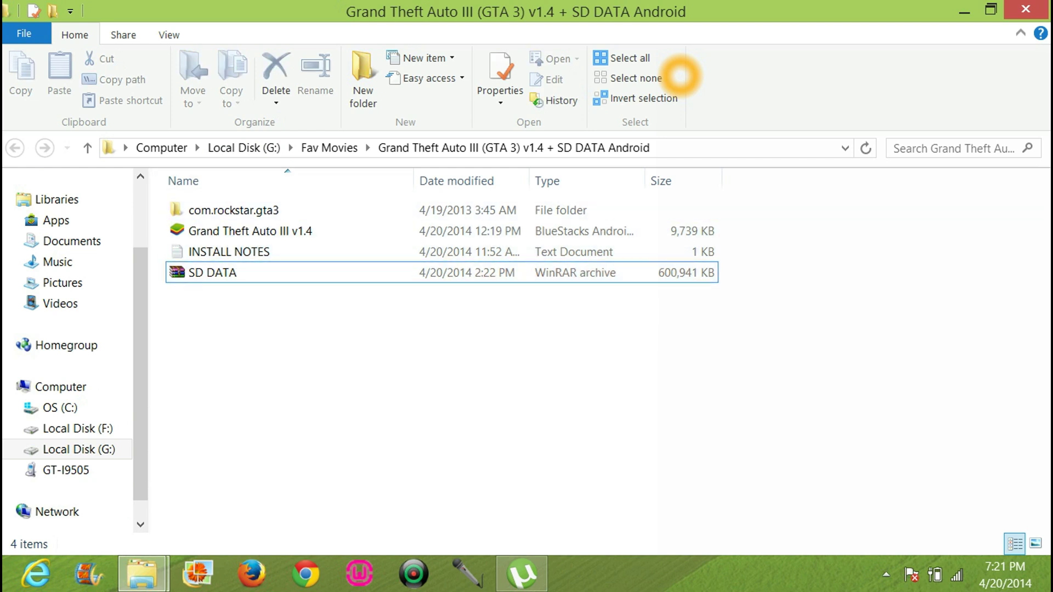
key(space)
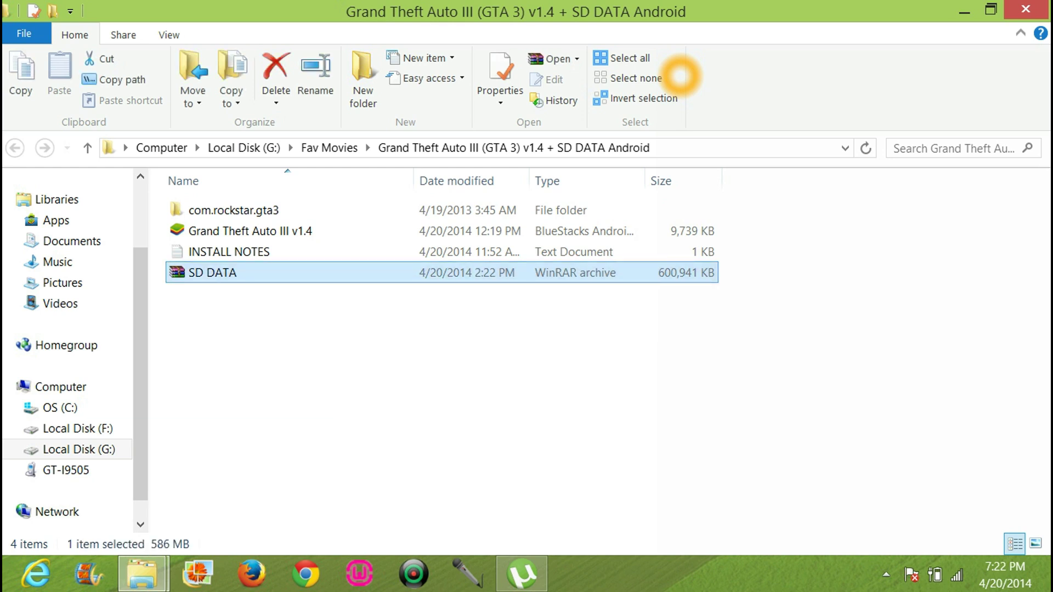
Step: Dismiss SD DATA's actions without extracting and select the com.rockstar.gta3 folder
right_click(210, 272)
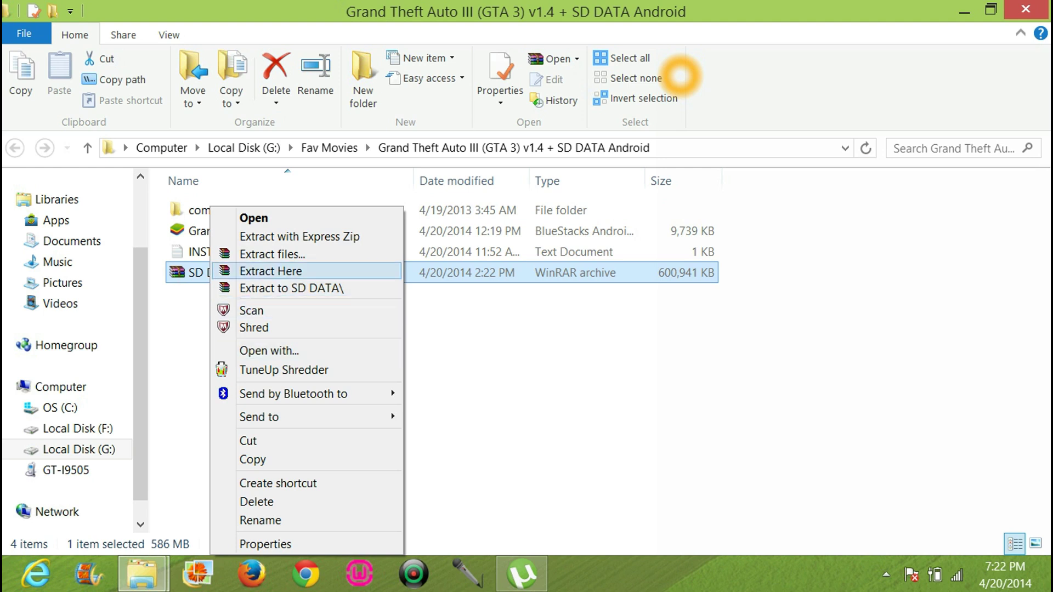
key(Return)
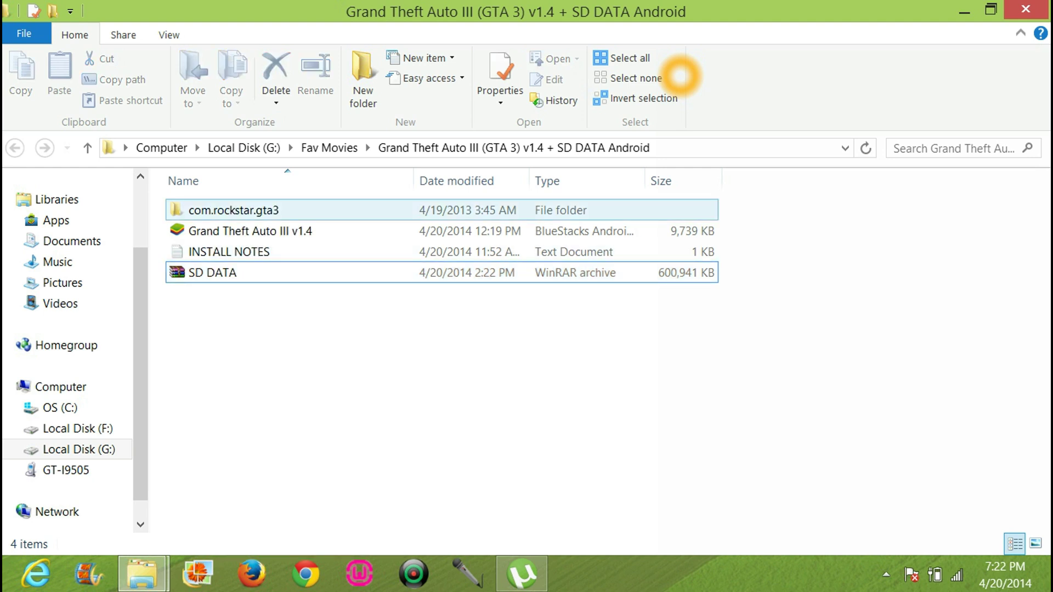
click(230, 210)
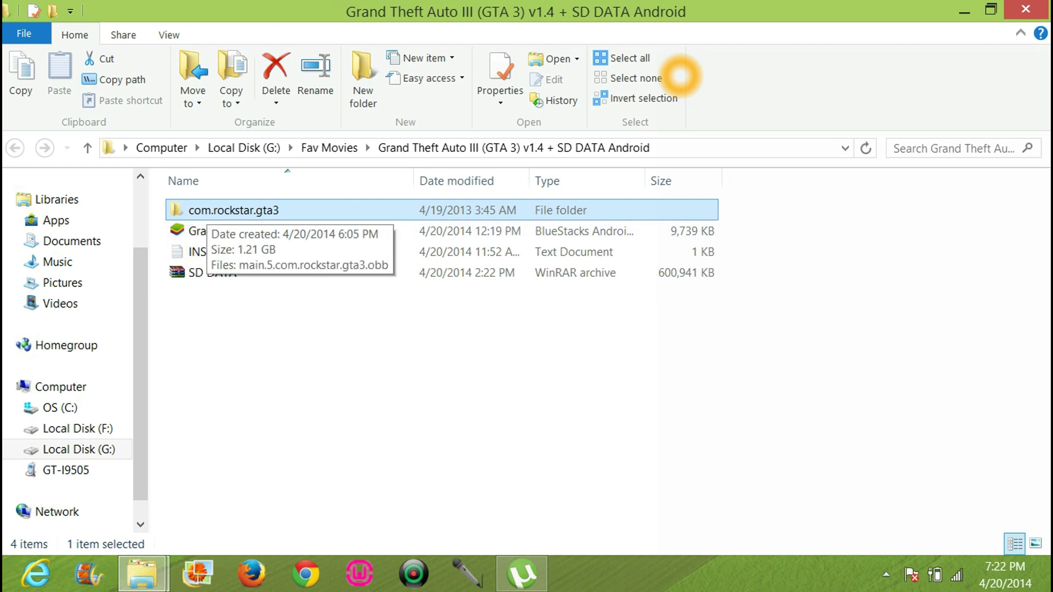
Step: Copy the com.rockstar.gta3 folder and open the phone's Internal storage
right_click(237, 210)
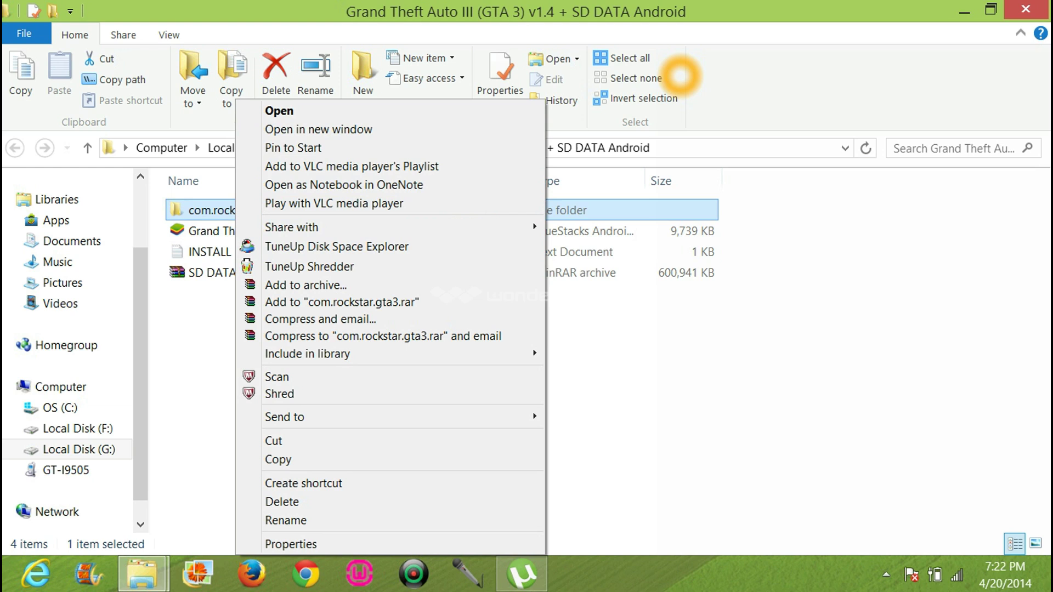
key(Return)
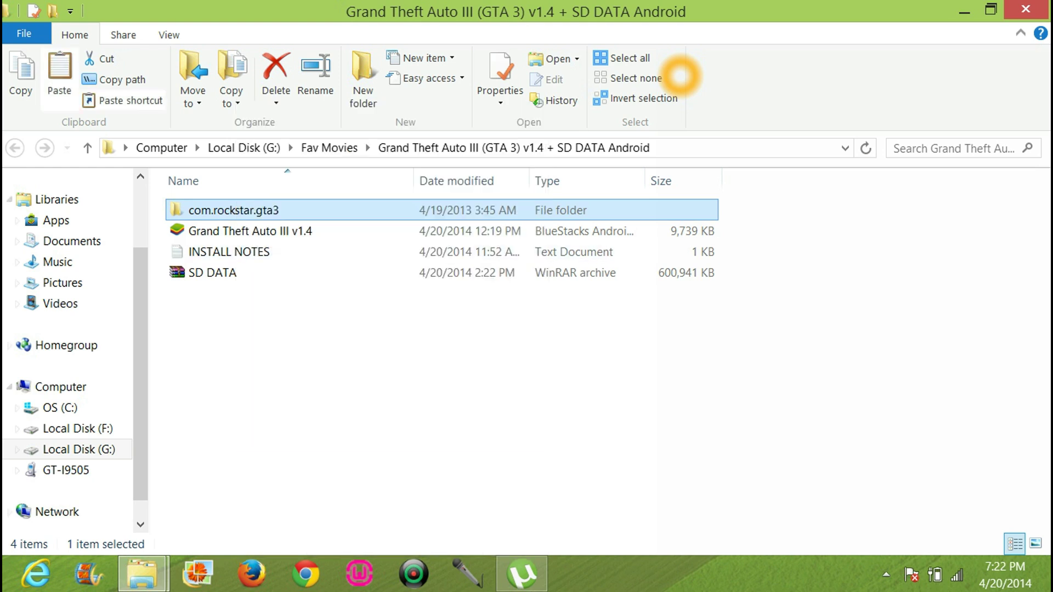
scroll(69, 345, up, 1)
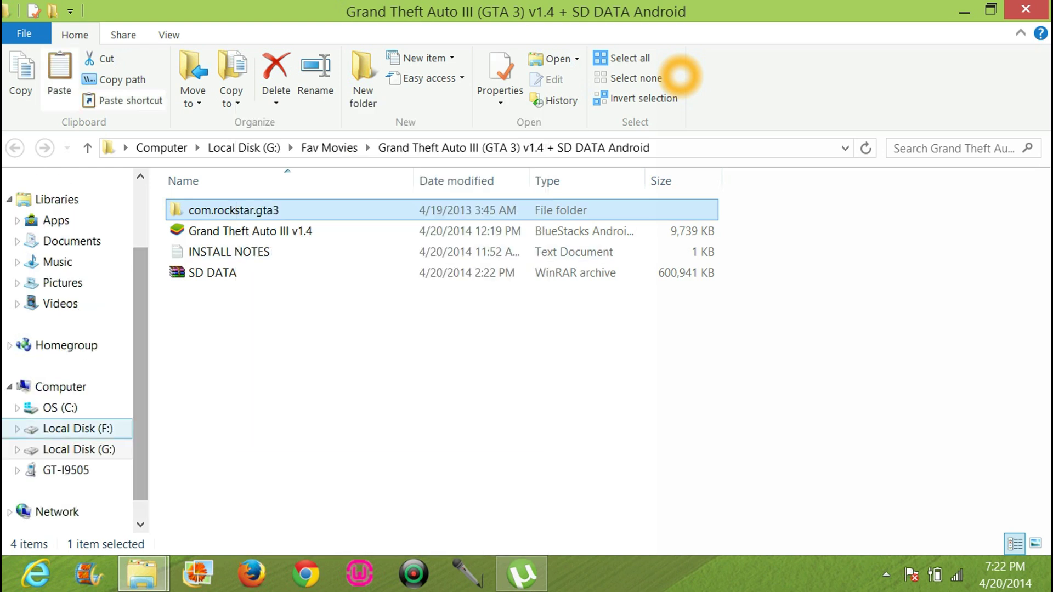
key(Down)
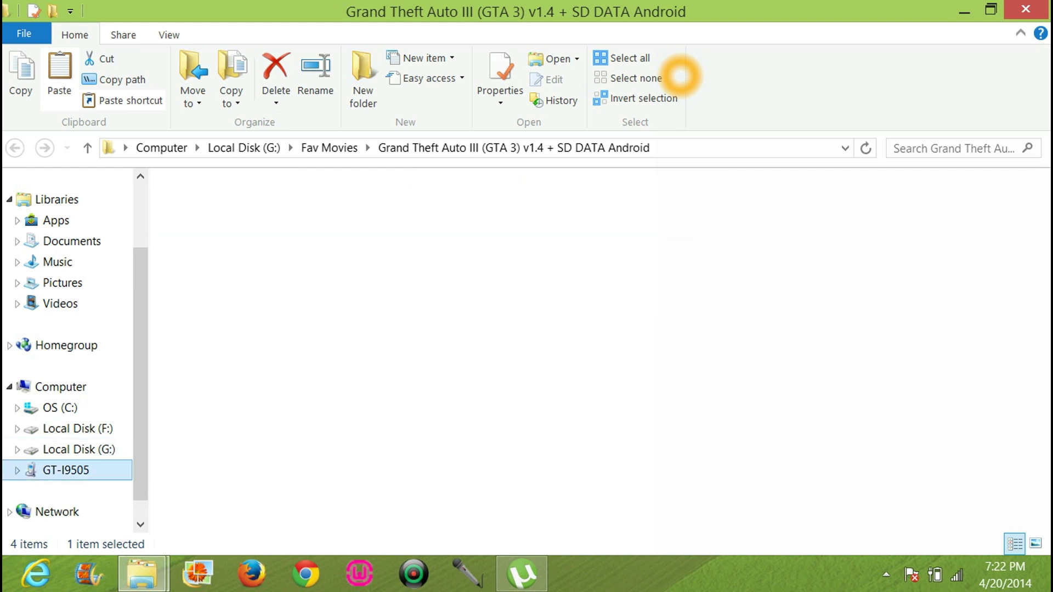
key(Tab)
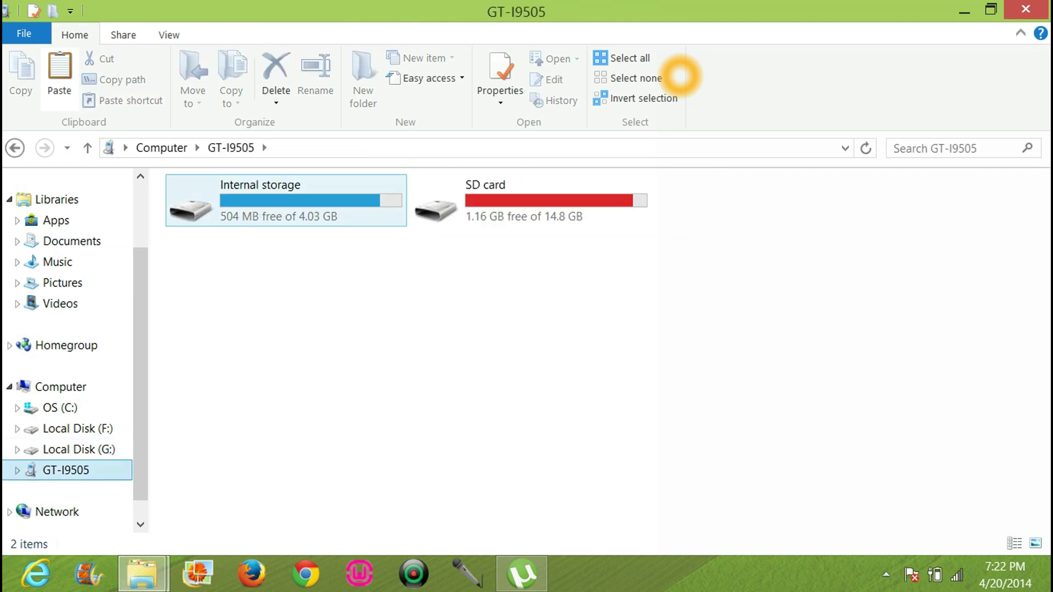
key(Return)
Step: Move through the Internal storage folders and open the Android folder
key(Down)
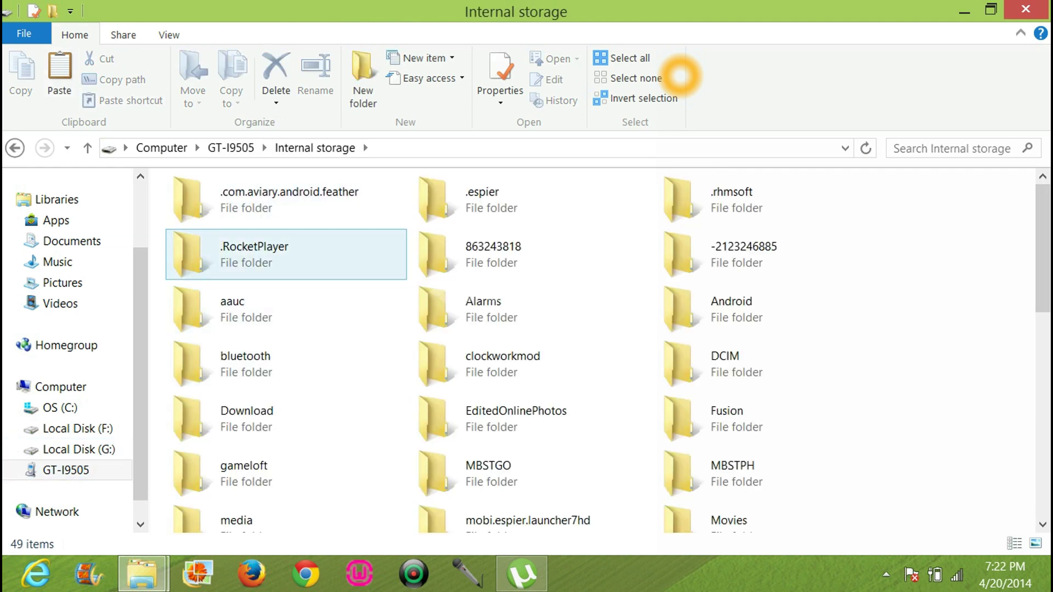
key(Right)
key(Down)
key(Down)
key(ctrl+space)
key(Left)
key(Up)
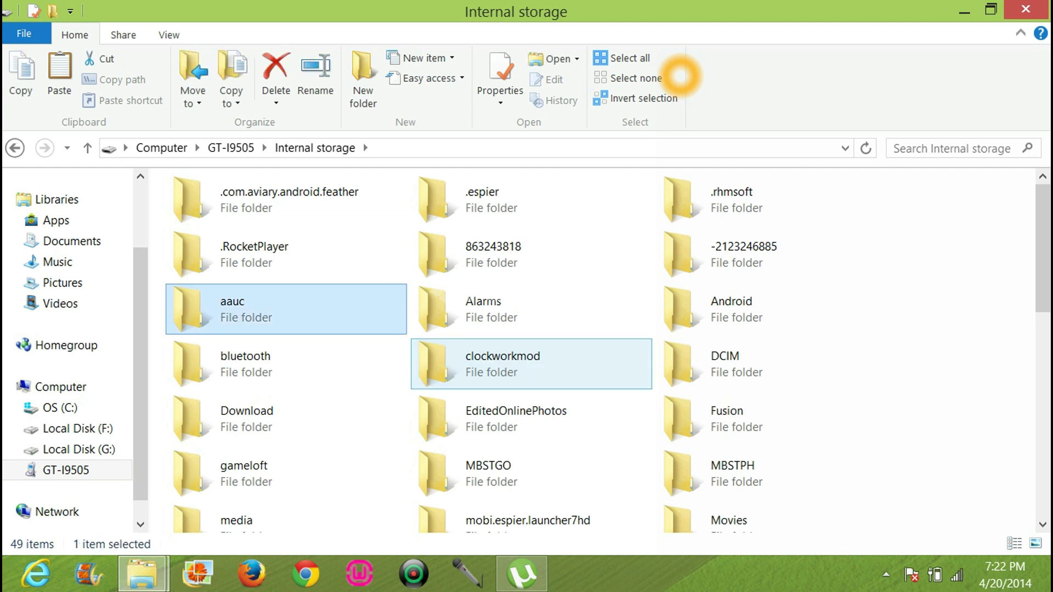
key(Down)
key(Up)
key(Right)
Step: Browse the Android folder's data and obb items and its action menu without acting
key(Right)
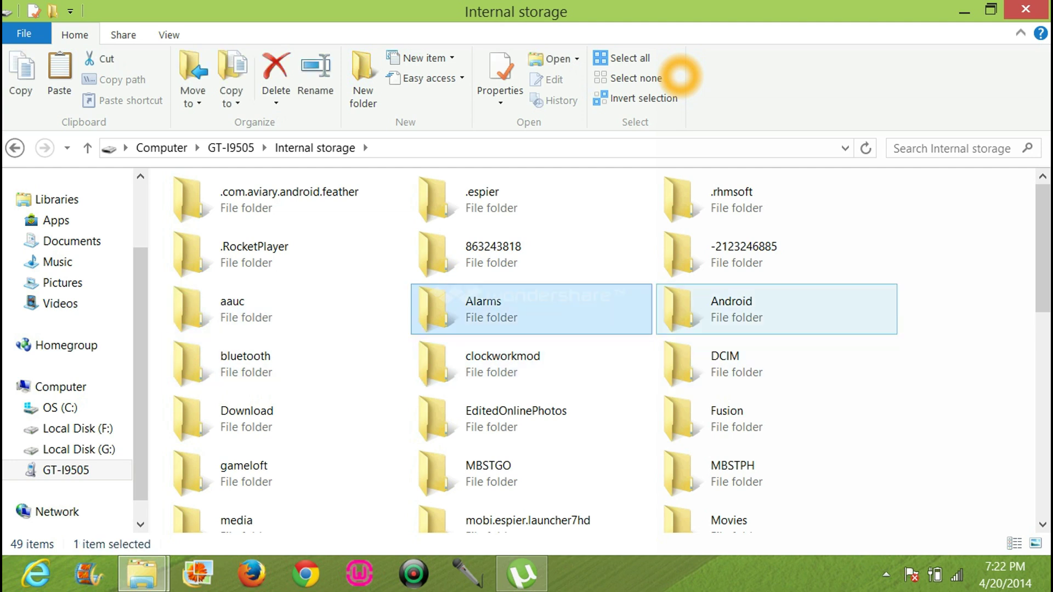
key(Return)
key(Right)
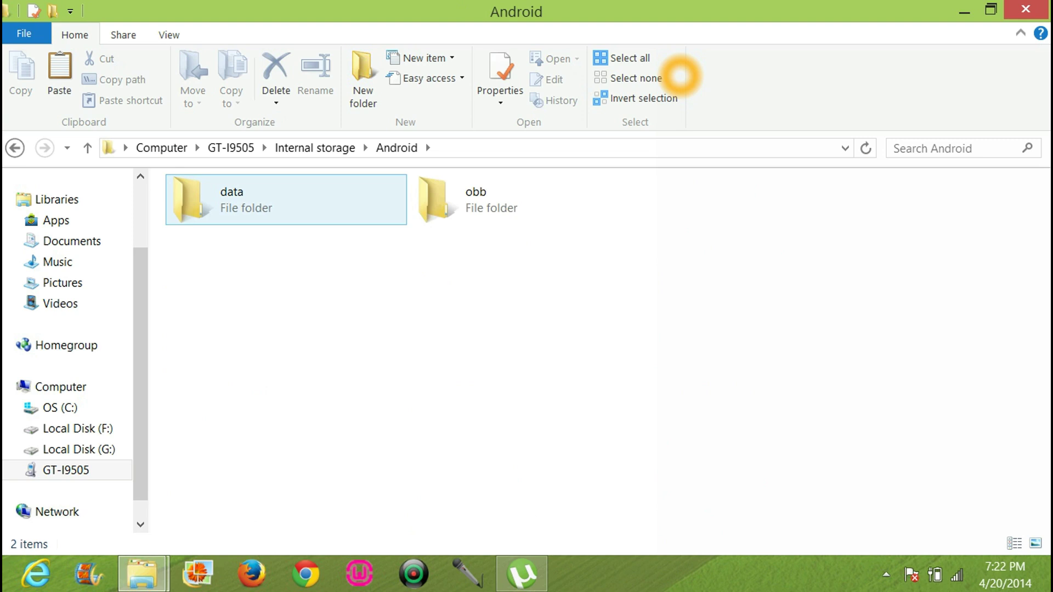
key(ctrl+space)
key(Right)
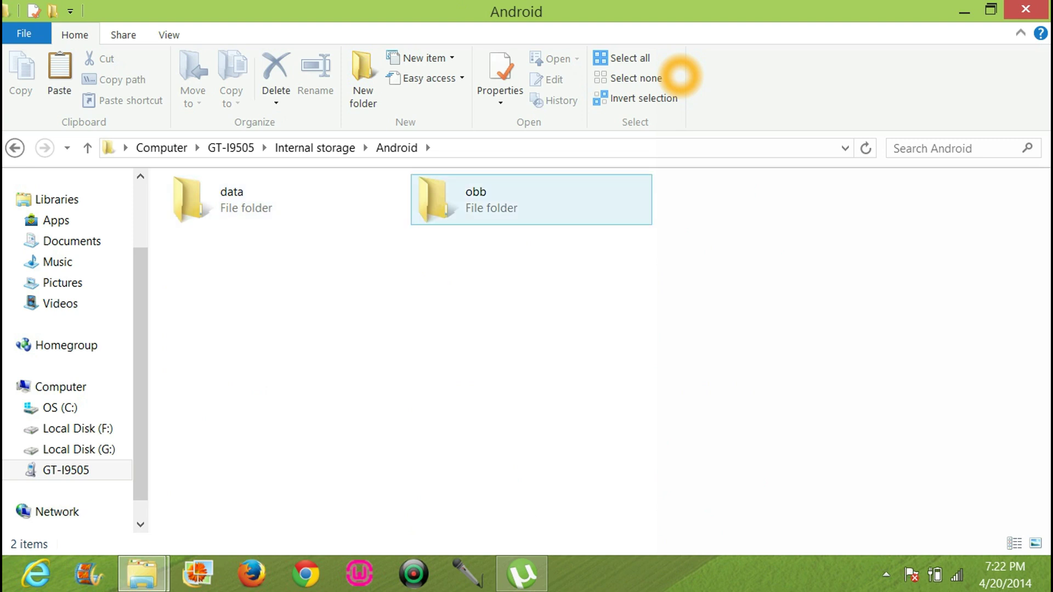
key(ctrl+space)
key(Menu)
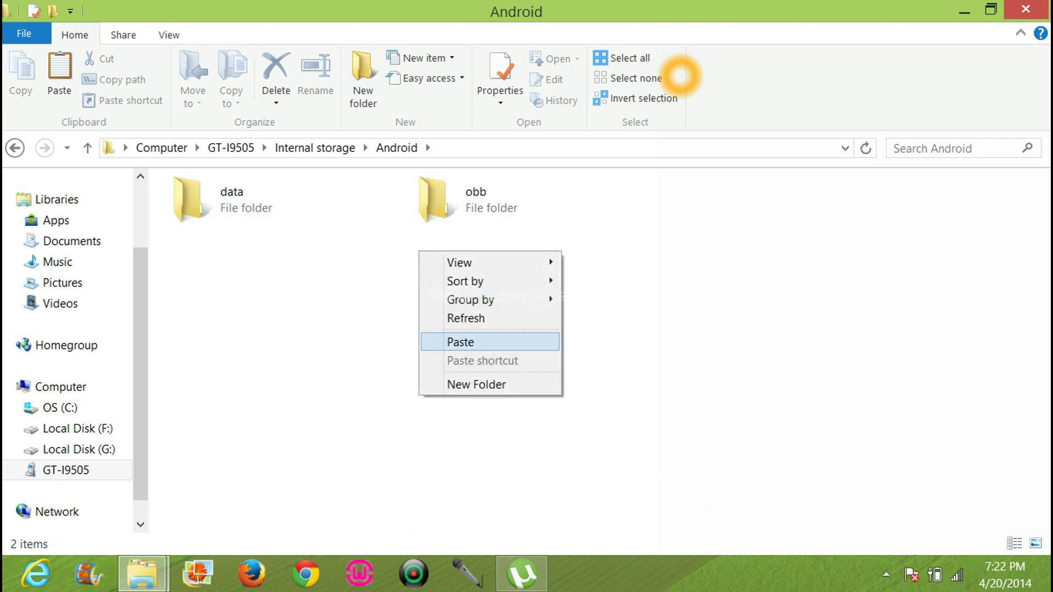
key(Up)
key(Up)
key(Up)
key(Right)
key(Left)
key(Up)
key(Up)
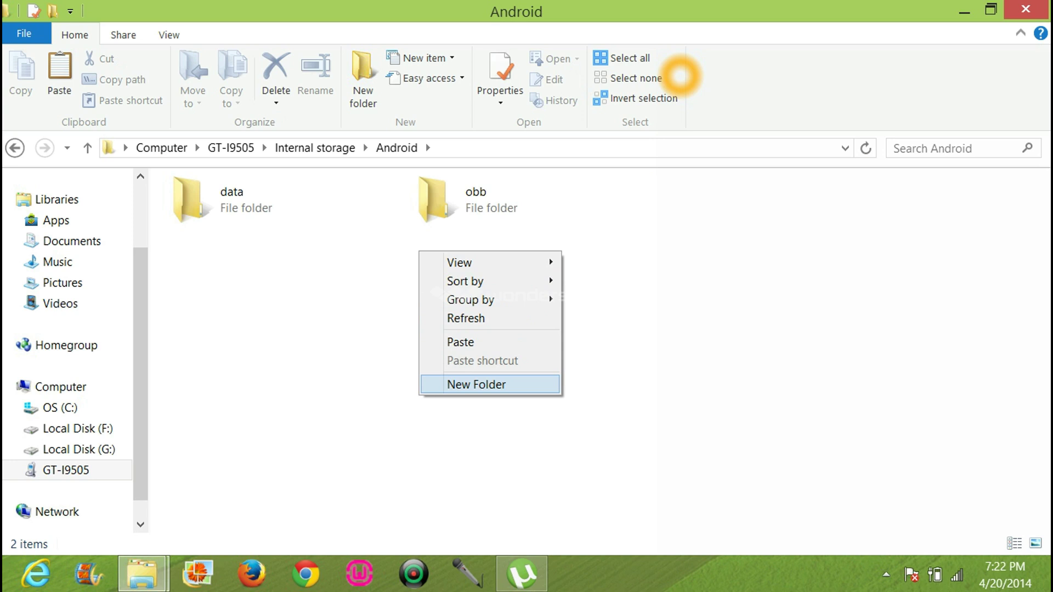
key(Up)
key(Up)
key(Escape)
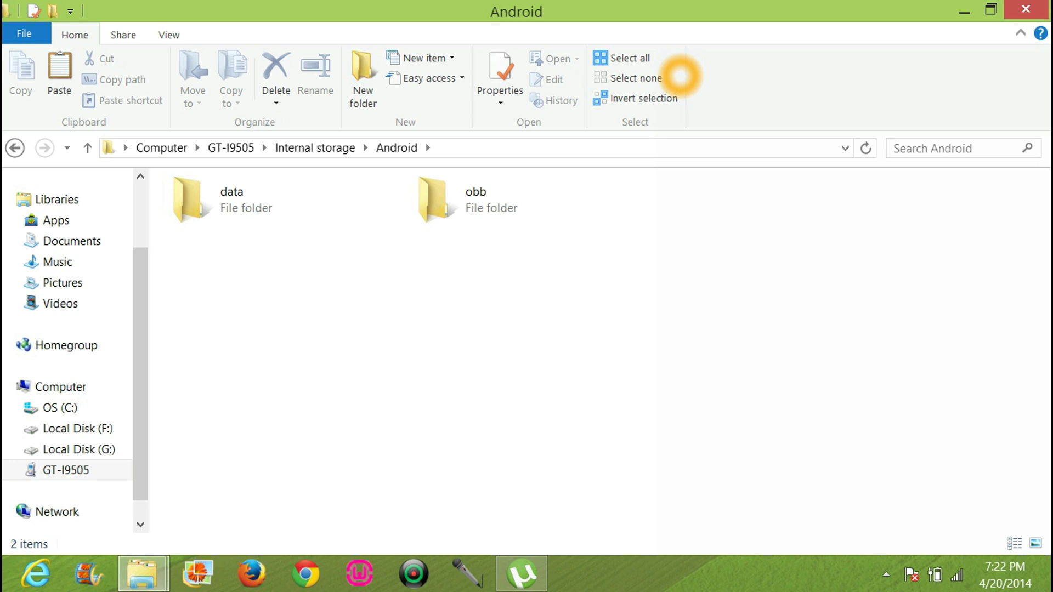
Step: Open the phone's Android obb folder
key(ctrl+space)
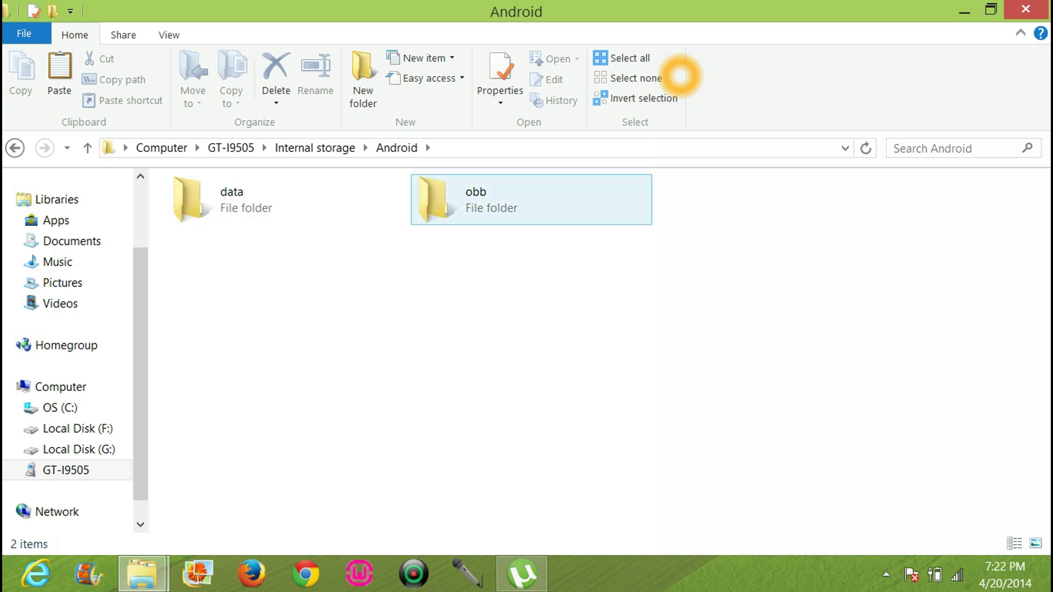
key(ctrl+space)
key(ctrl+space)
key(Return)
key(Left)
Step: Paste the copied com.rockstar.gta3 folder into the phone's obb folder
key(Down)
key(Right)
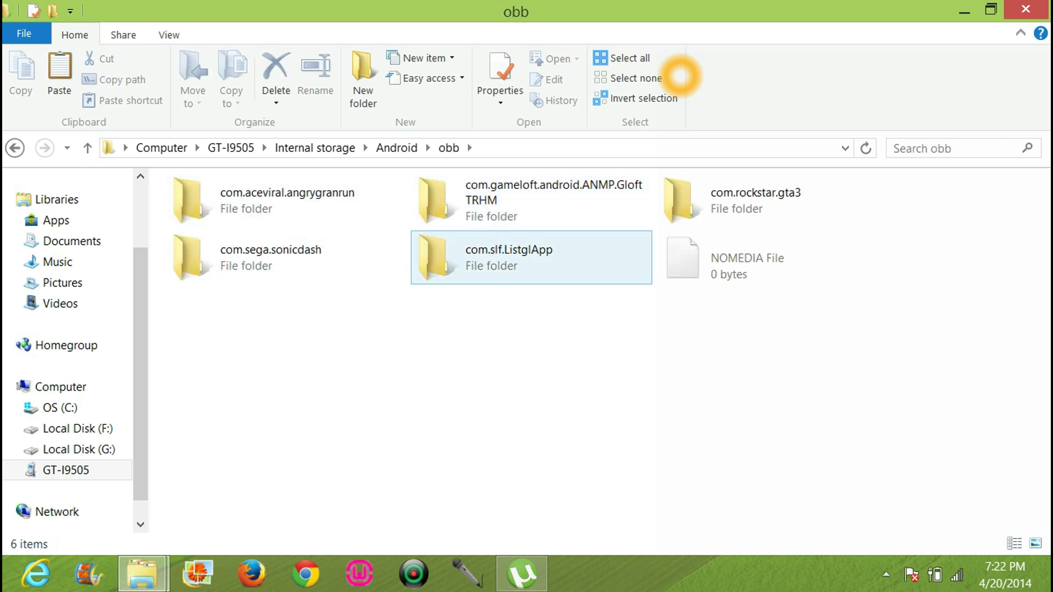
key(ctrl+space)
key(shift+F10)
key(Down)
key(Down)
key(Down)
key(Down)
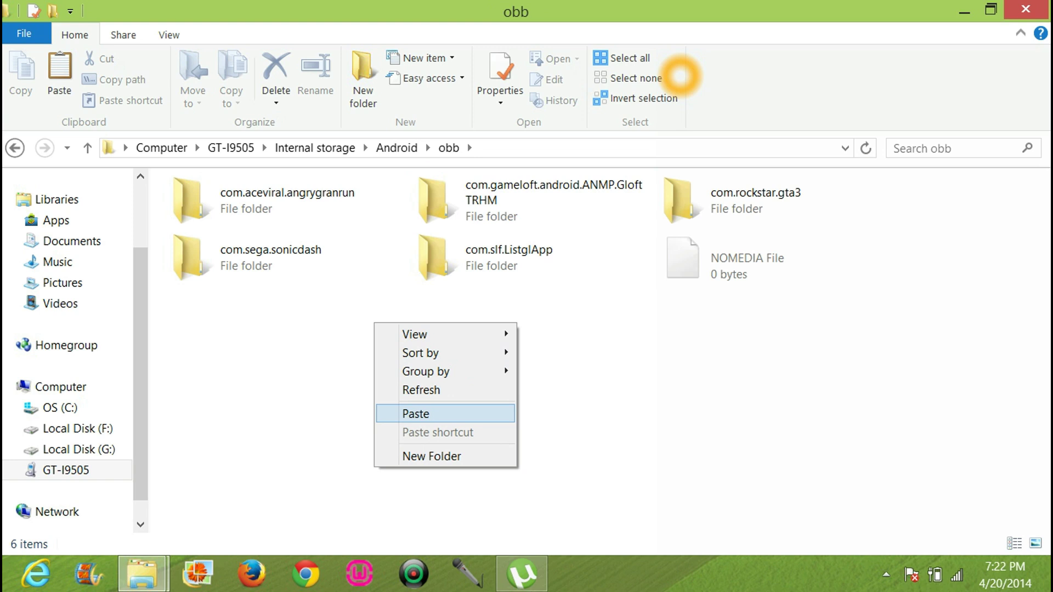
key(Return)
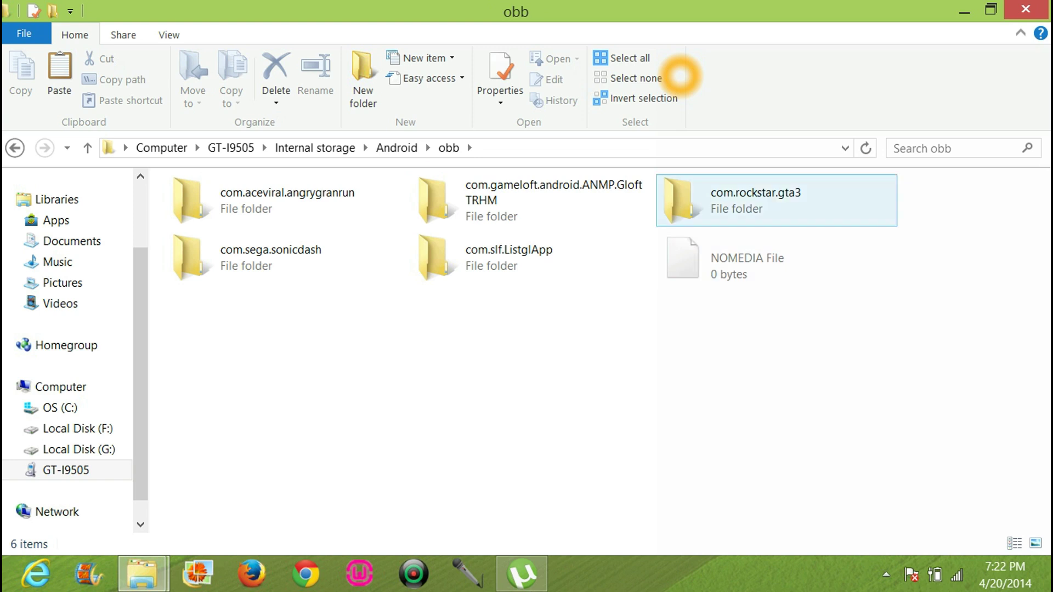
Step: Confirm the pasted folder holds the 1.21 GB main.5 OBB file, then return to obb
key(Return)
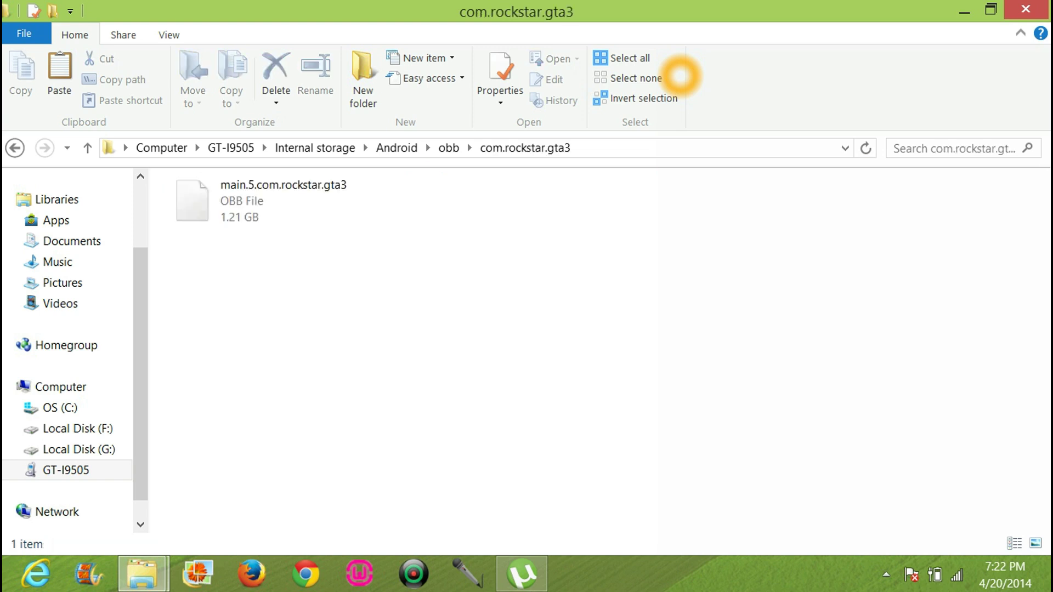
key(Down)
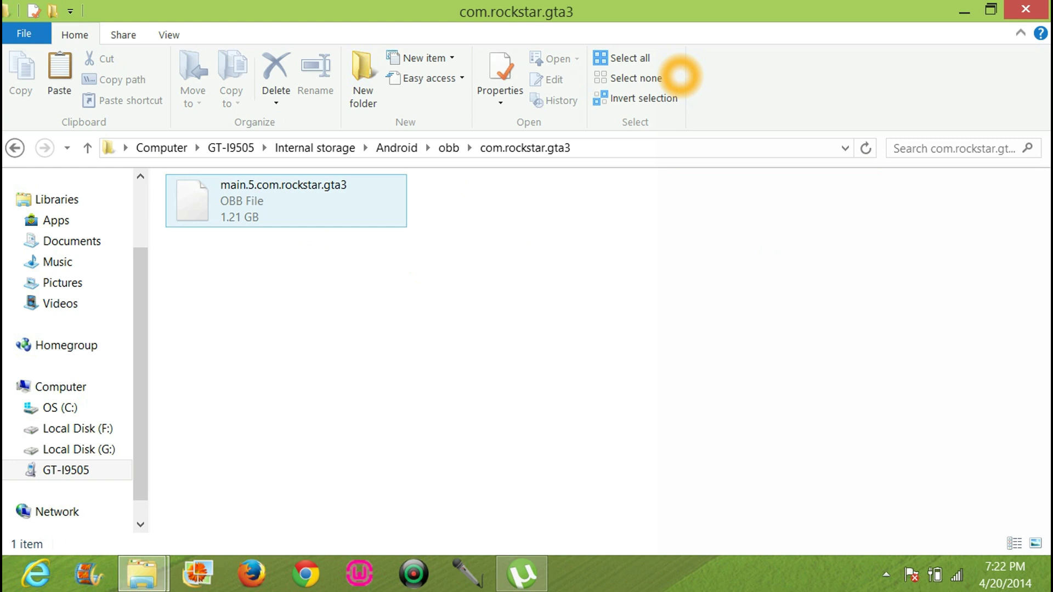
key(BackSpace)
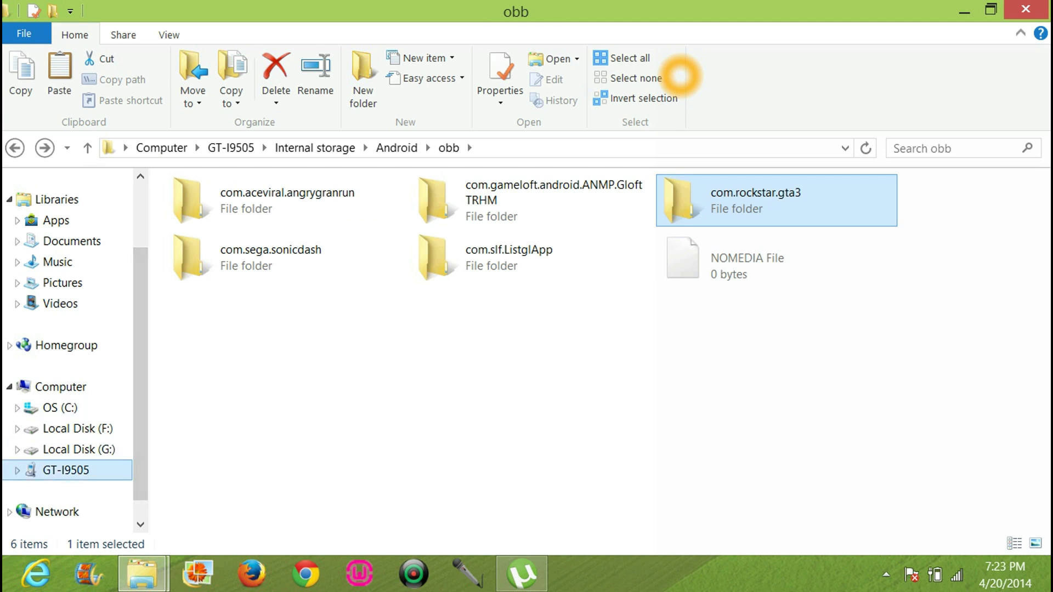
Step: Cut the Grand Theft Auto III v1.4 APK from the download folder
click(112, 466)
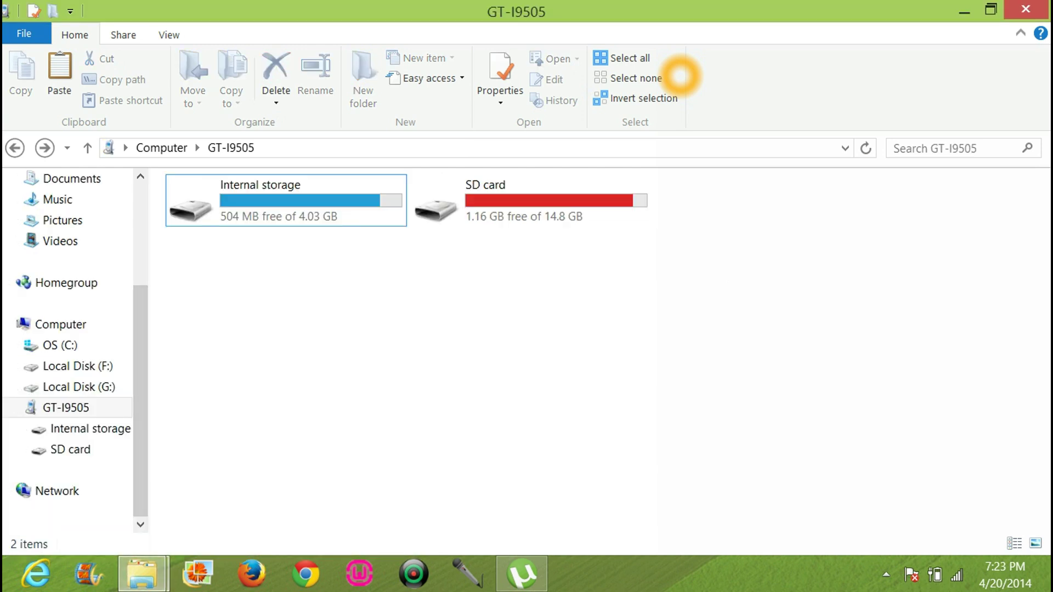
mouse_move(143, 574)
click(329, 478)
drag(248, 333, 238, 371)
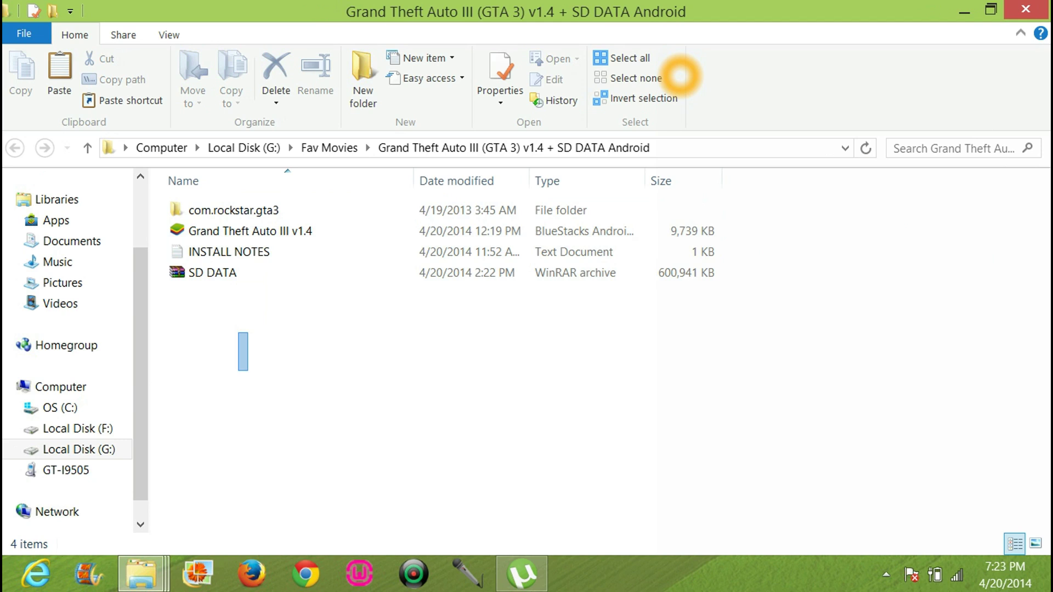
click(241, 230)
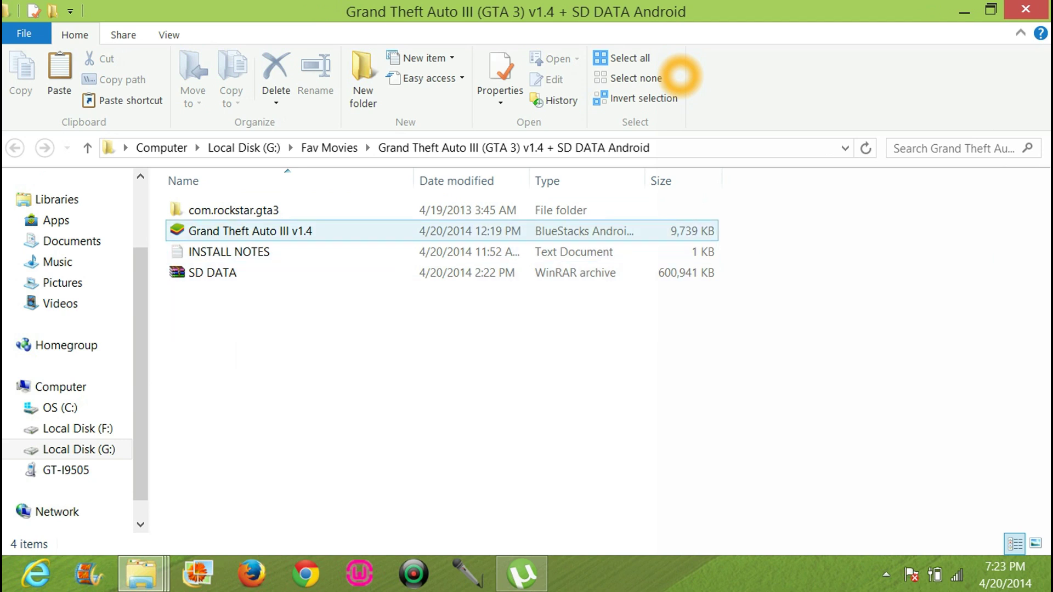
right_click(226, 231)
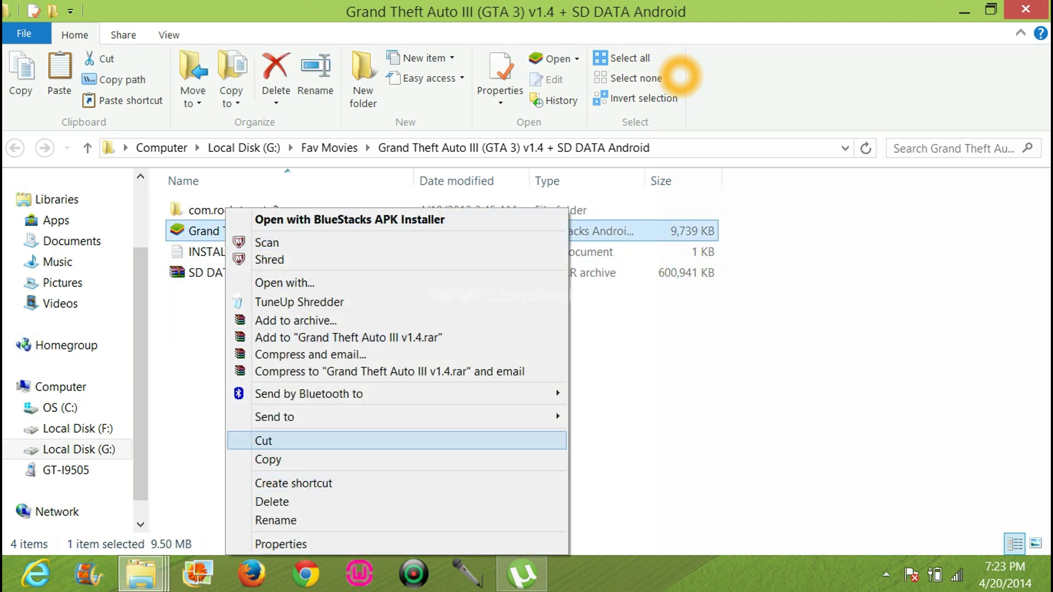
click(263, 441)
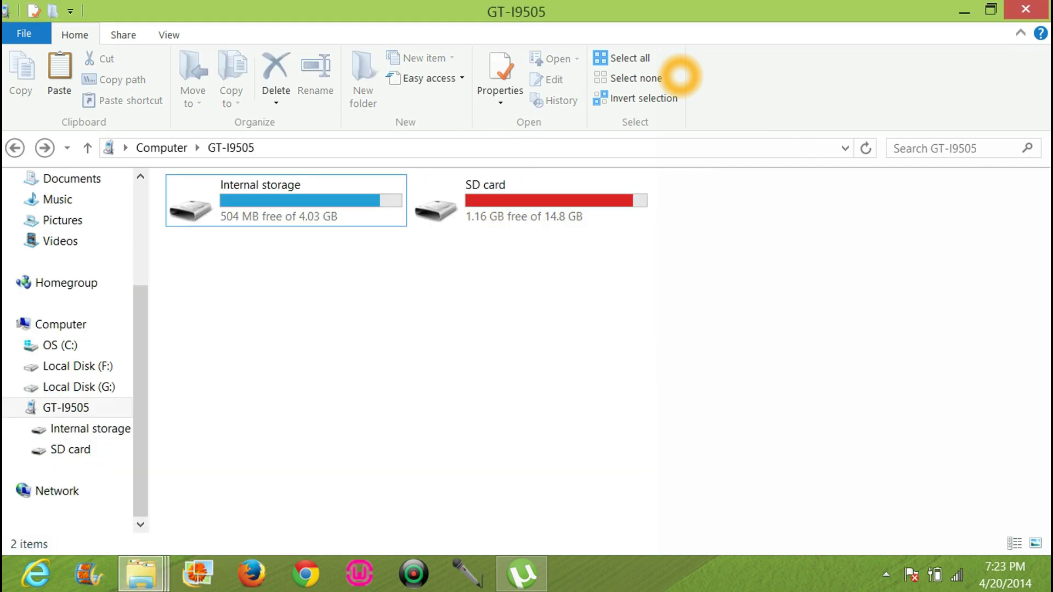
Step: Open the phone's Internal storage > Android > obb > com.rockstar.gta3 folder
double_click(286, 200)
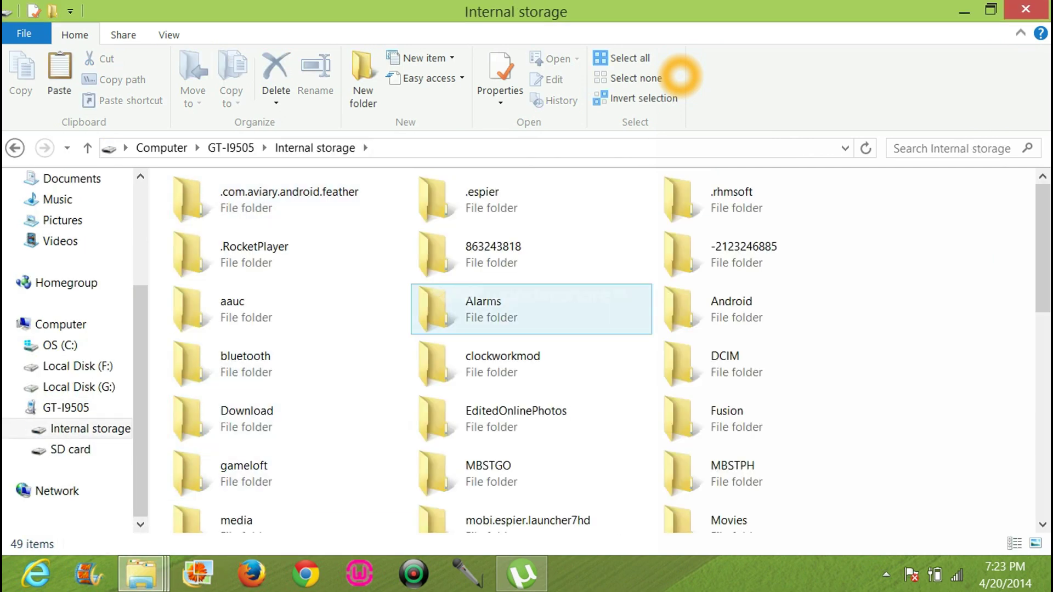
key(Down)
key(a)
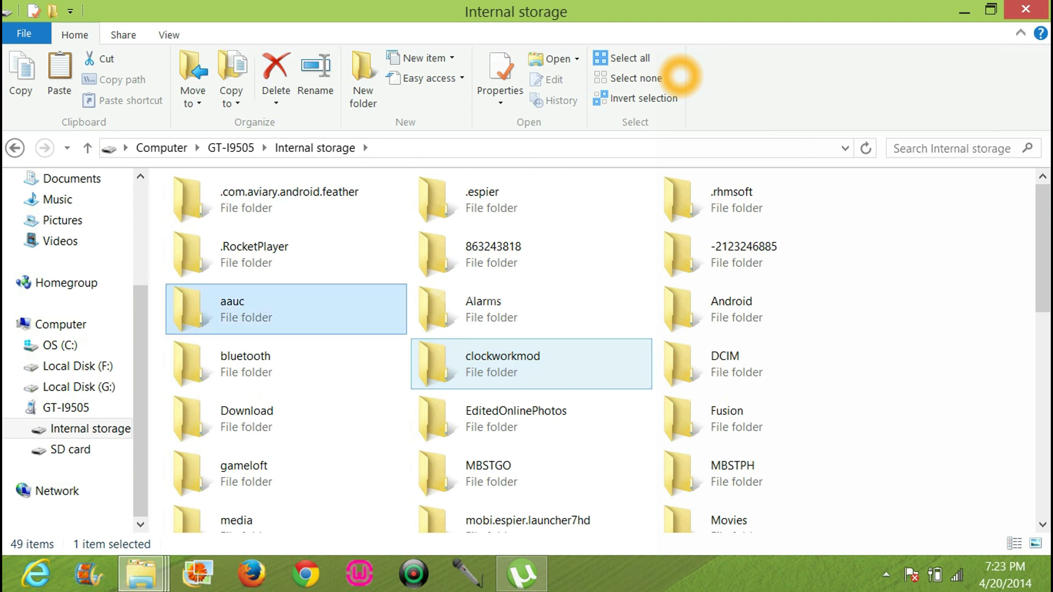
key(a)
key(a)
key(Return)
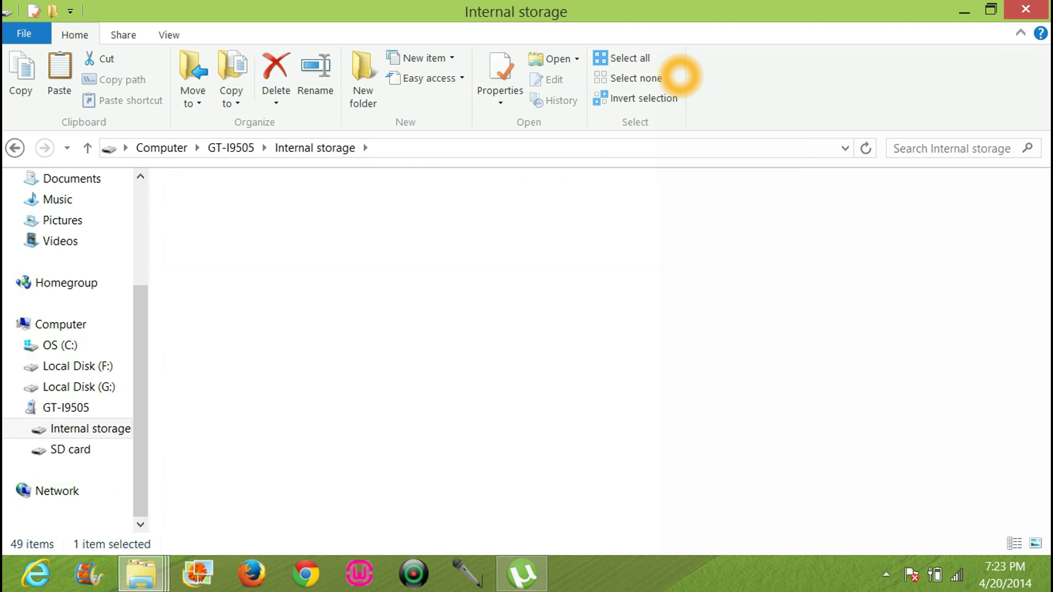
key(Right)
key(Right)
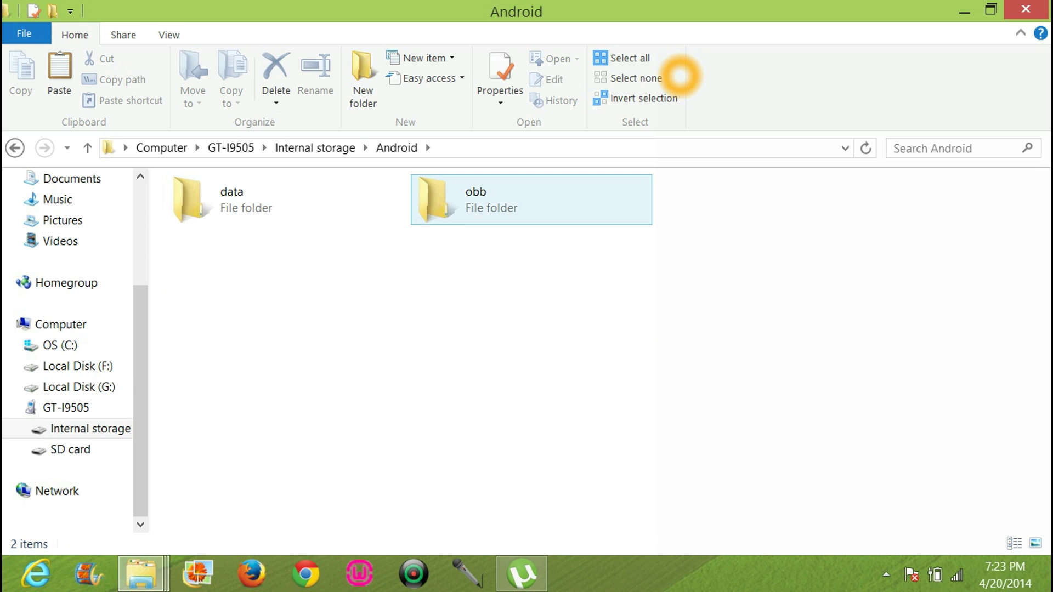
key(Return)
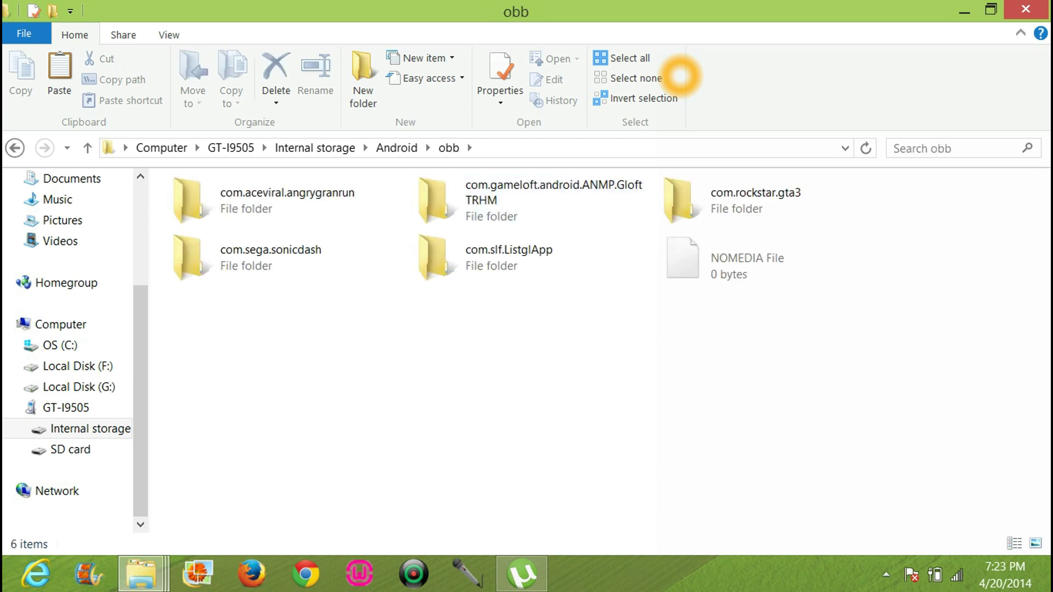
key(Right)
key(Right)
key(Return)
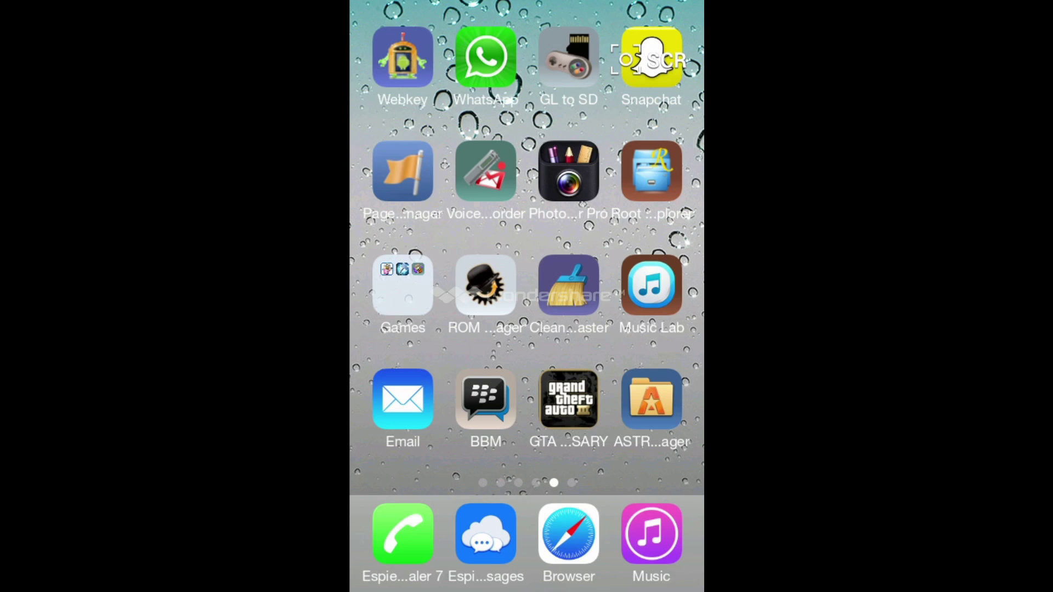
Step: Launch ASTRO File Manager on the phone and go up to the sdcard0 folder
mouse_move(630, 274)
mouse_down()
mouse_move(439, 275)
mouse_move(631, 275)
mouse_up()
click(652, 399)
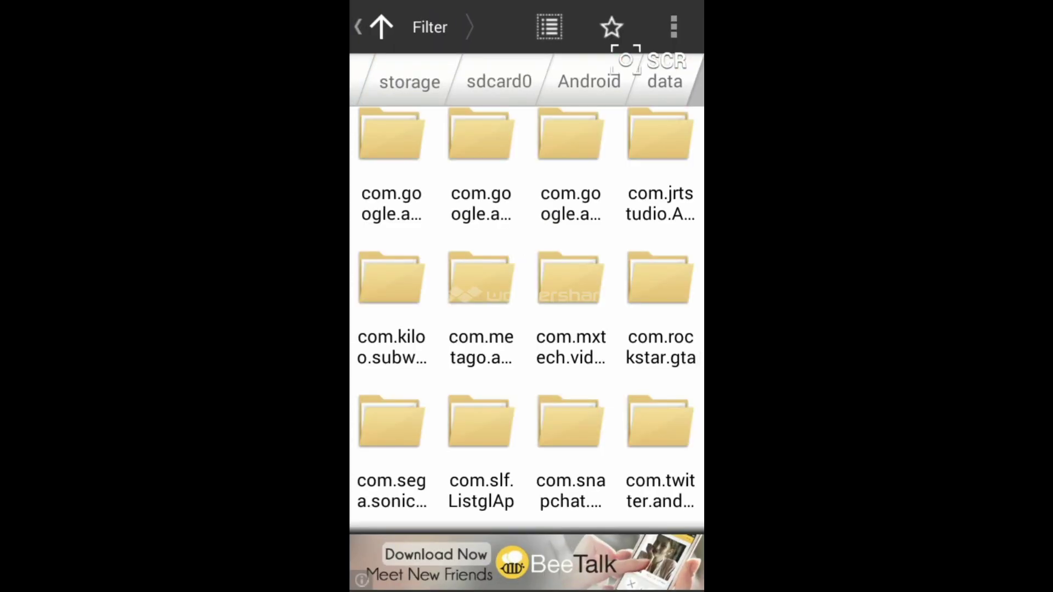
click(381, 27)
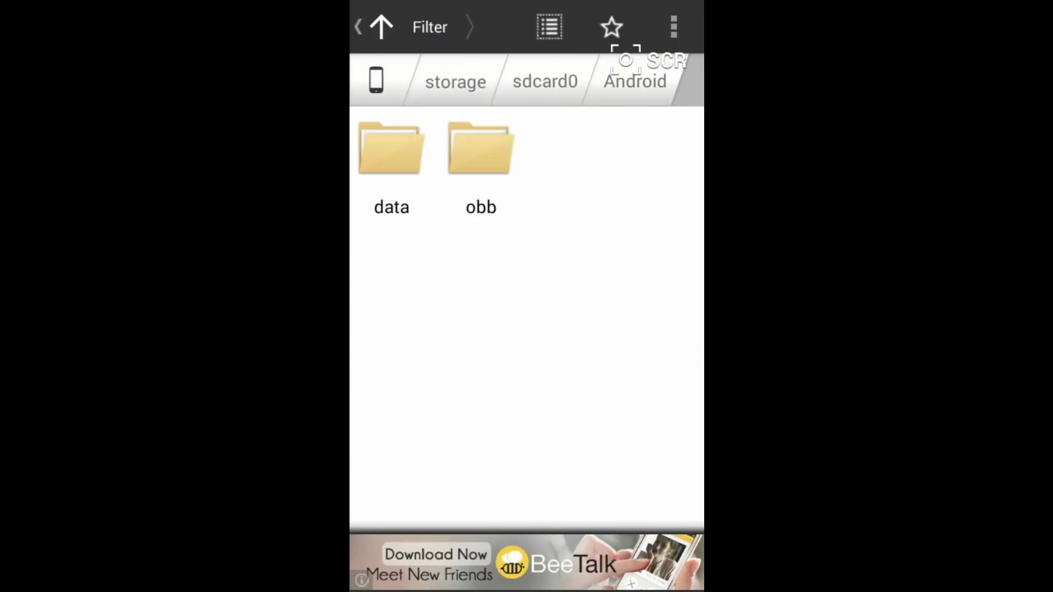
click(381, 27)
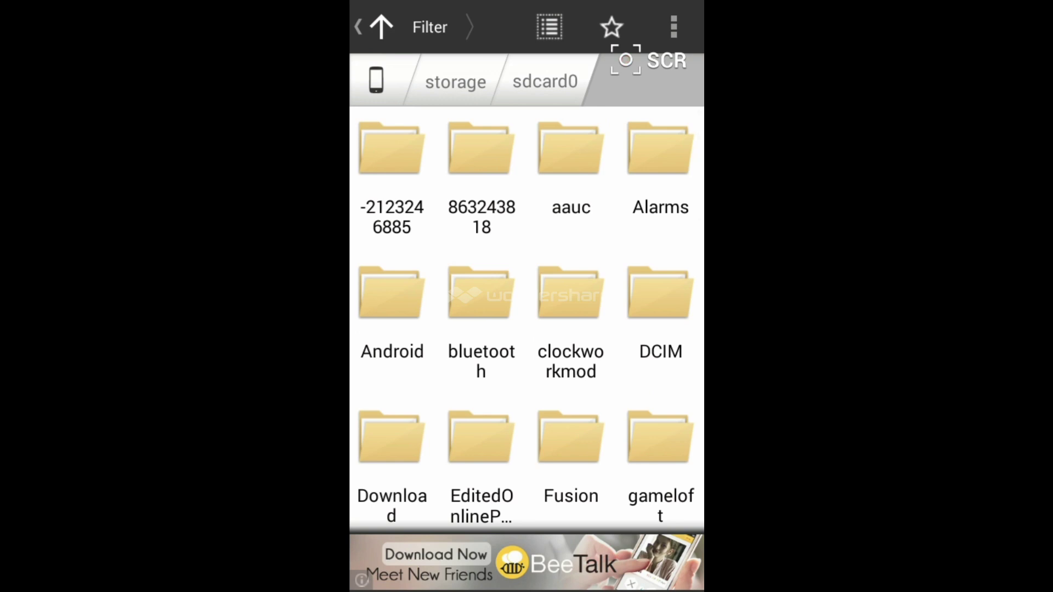
Step: Open Android > obb > com.rockstar.gta3 to confirm the main.5 OBB file
drag(650, 367, 665, 235)
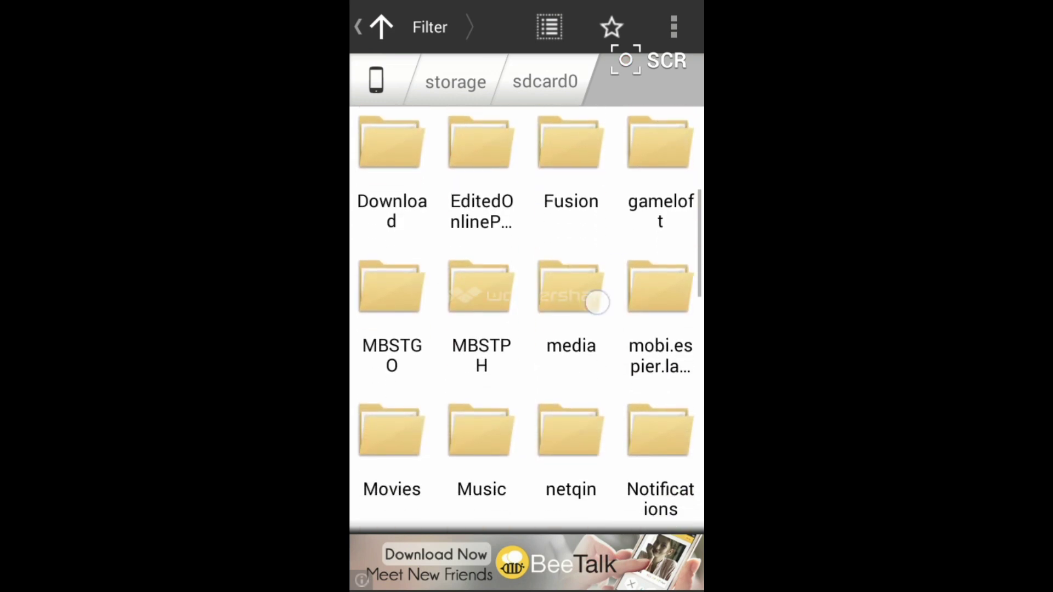
drag(595, 301, 595, 494)
click(391, 236)
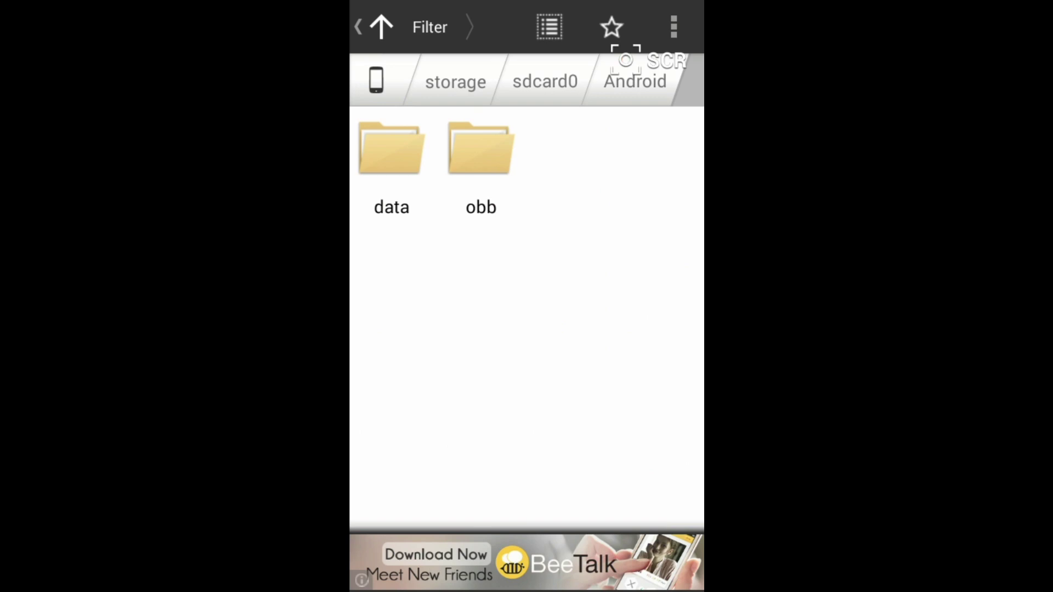
click(479, 170)
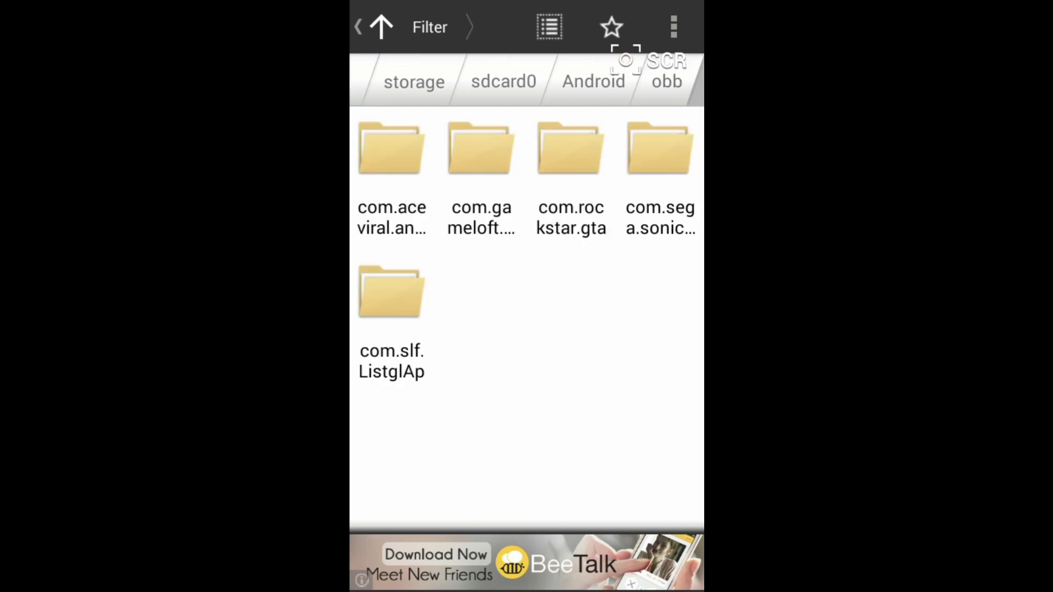
click(571, 175)
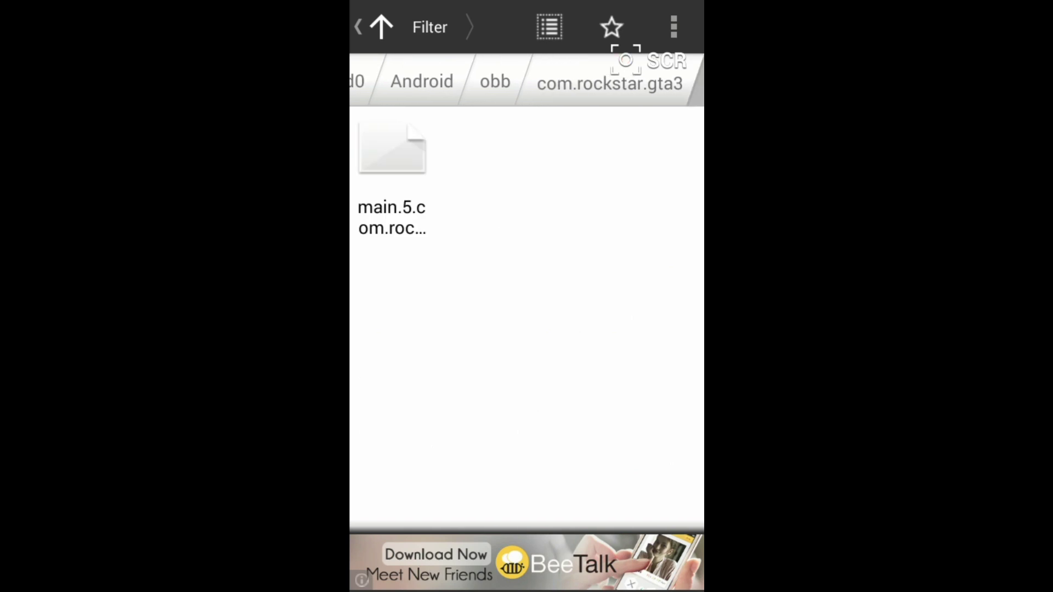
Step: Back out of the OBB folder to the sdcard0 storage root
key(Escape)
key(Escape)
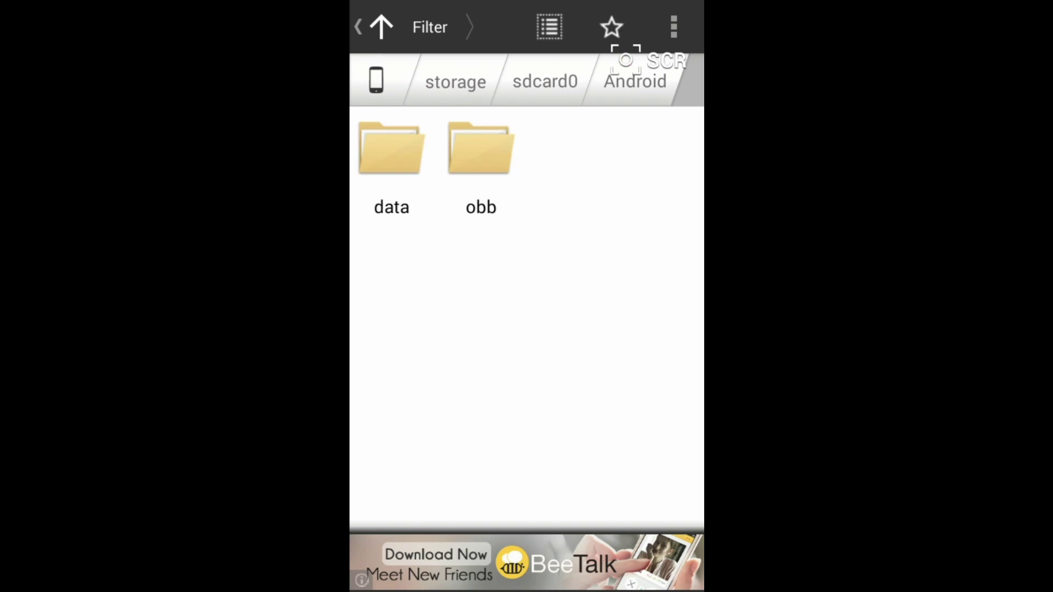
key(Escape)
scroll(527, 319, down, 10)
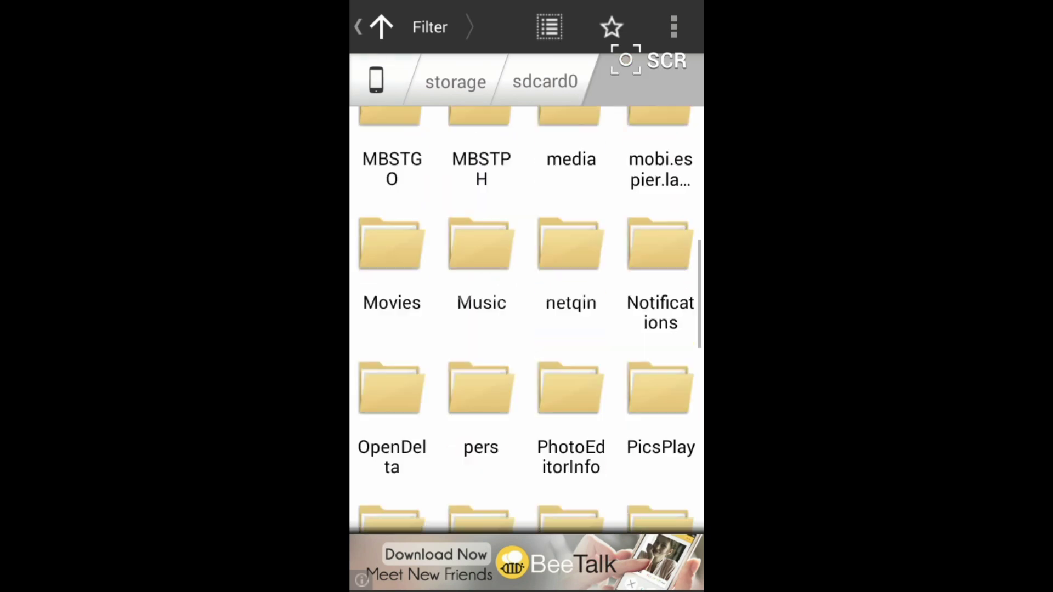
scroll(527, 319, up, 10)
key(Escape)
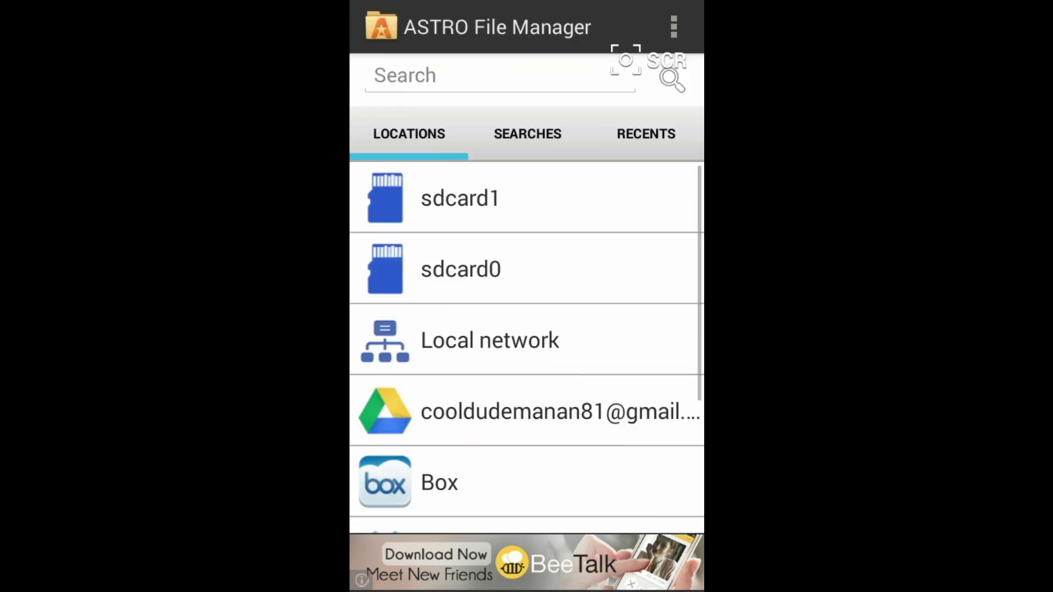
Step: Open sdcard1, tap the Grand Theft Auto III APK, and dismiss the open-with prompt
click(599, 191)
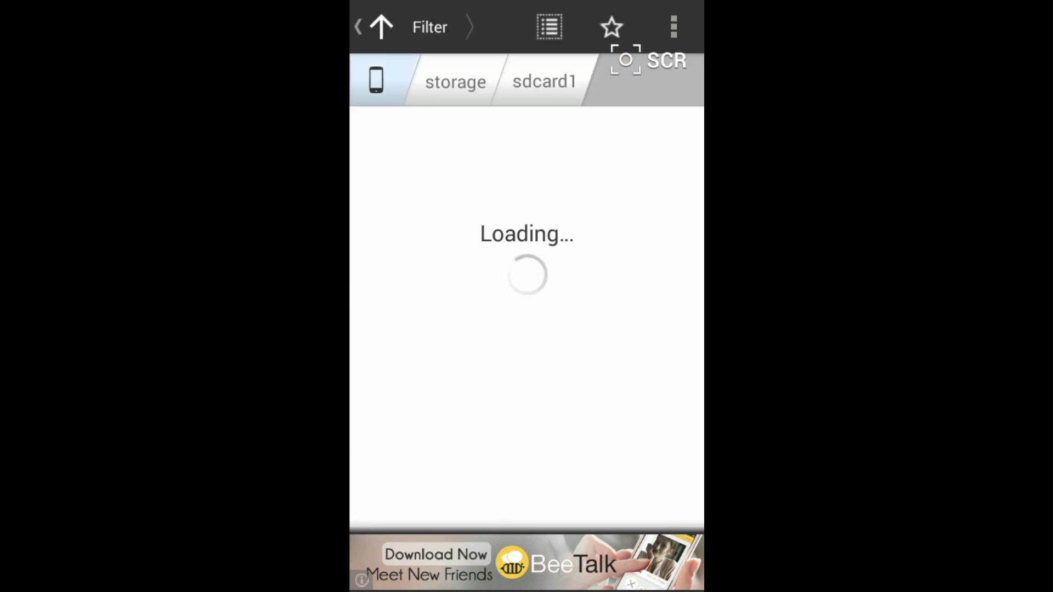
scroll(527, 318, down, 3)
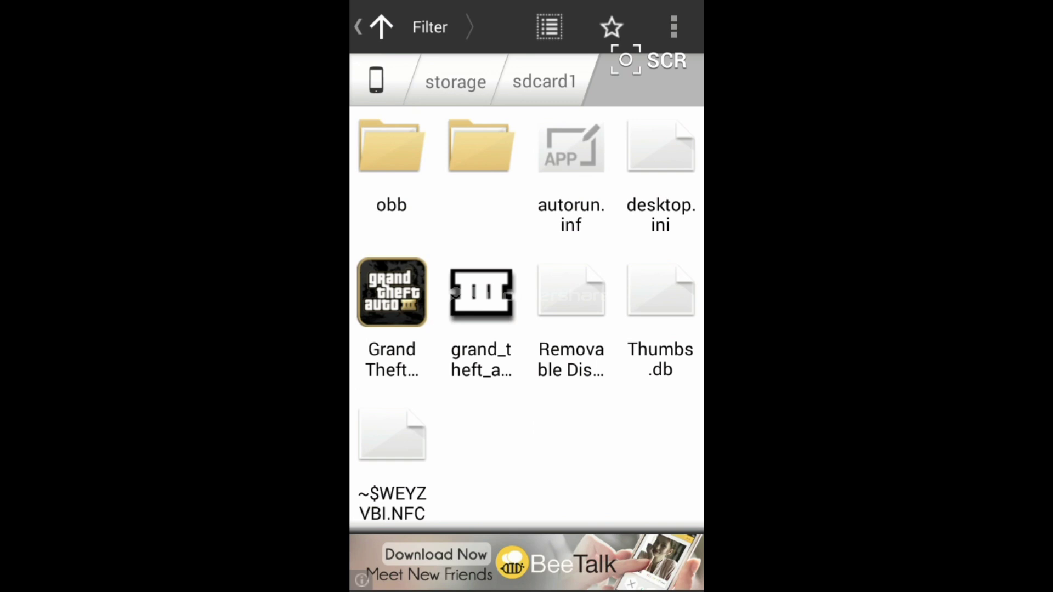
click(391, 318)
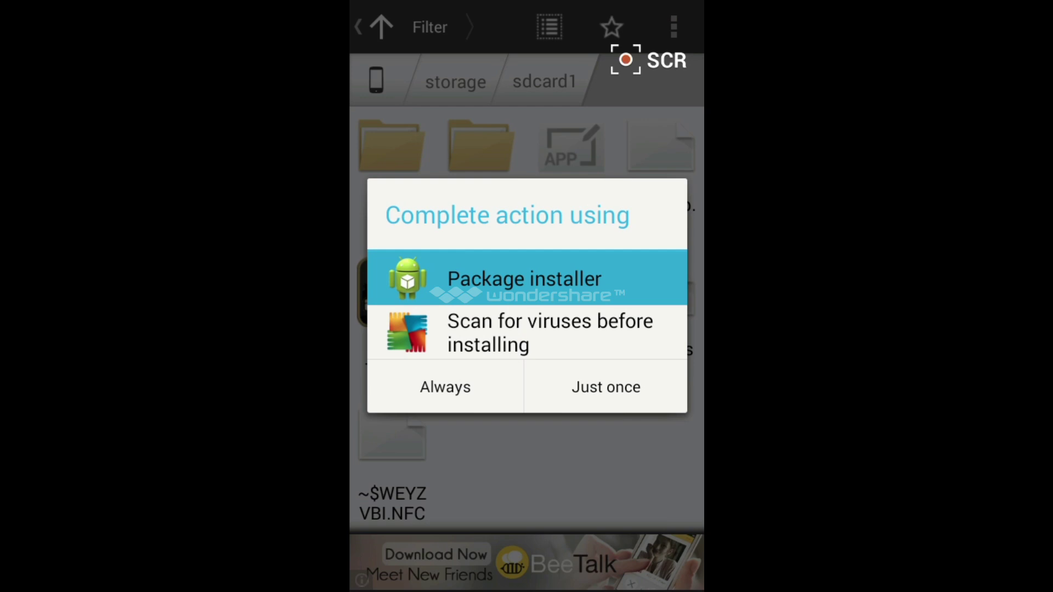
key(Escape)
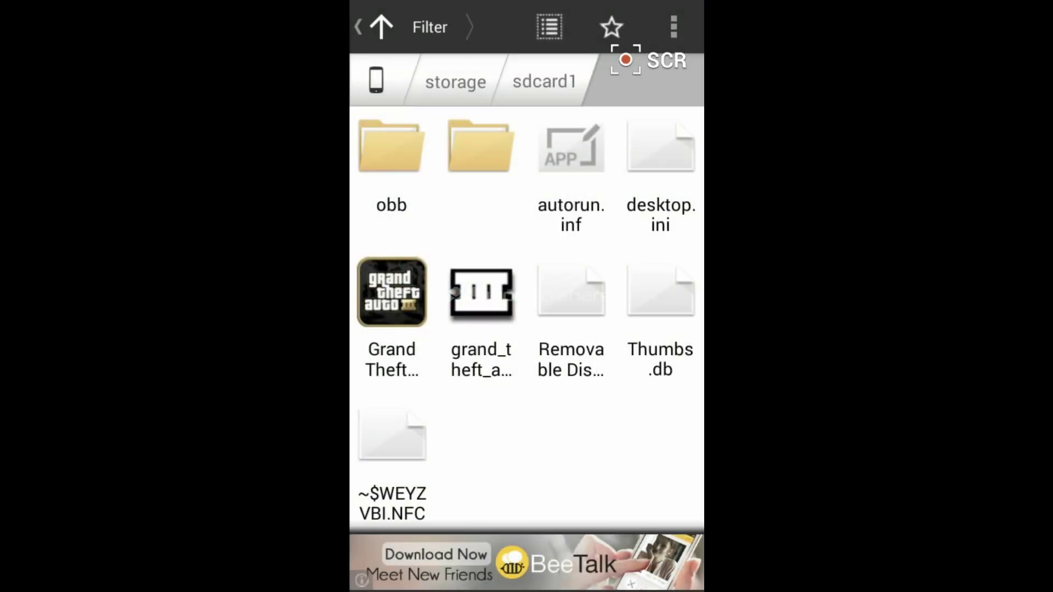
key(Escape)
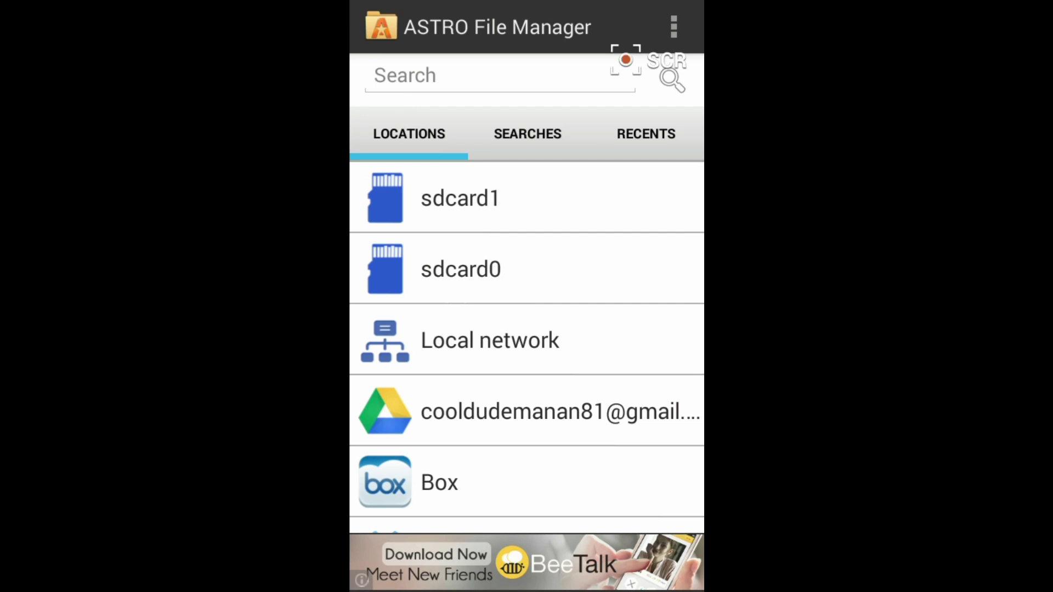
Step: Look through sdcard1's GTA III files again, then exit ASTRO to the home screen
key(Escape)
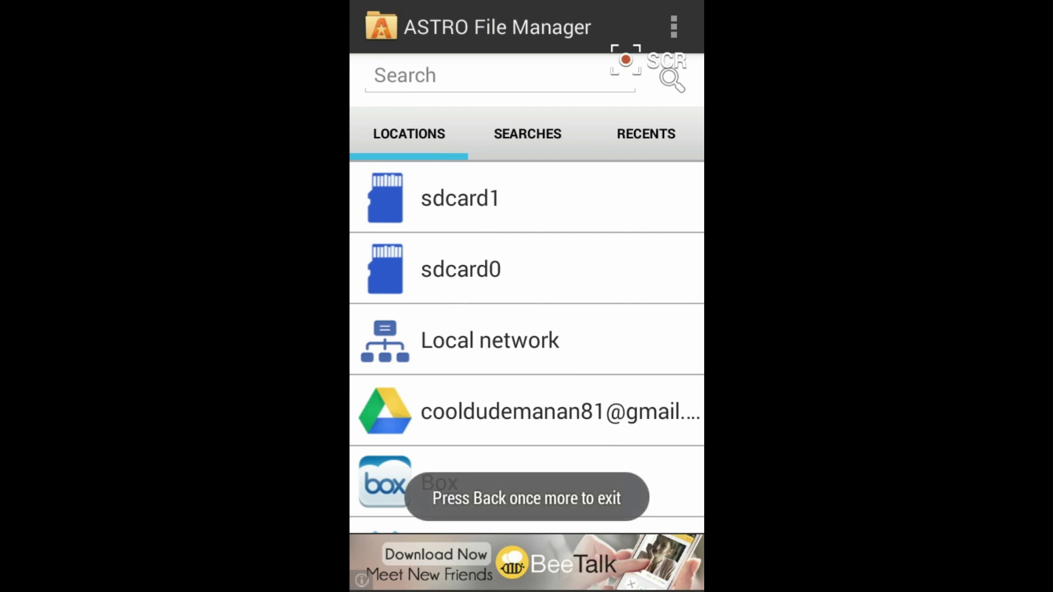
click(460, 198)
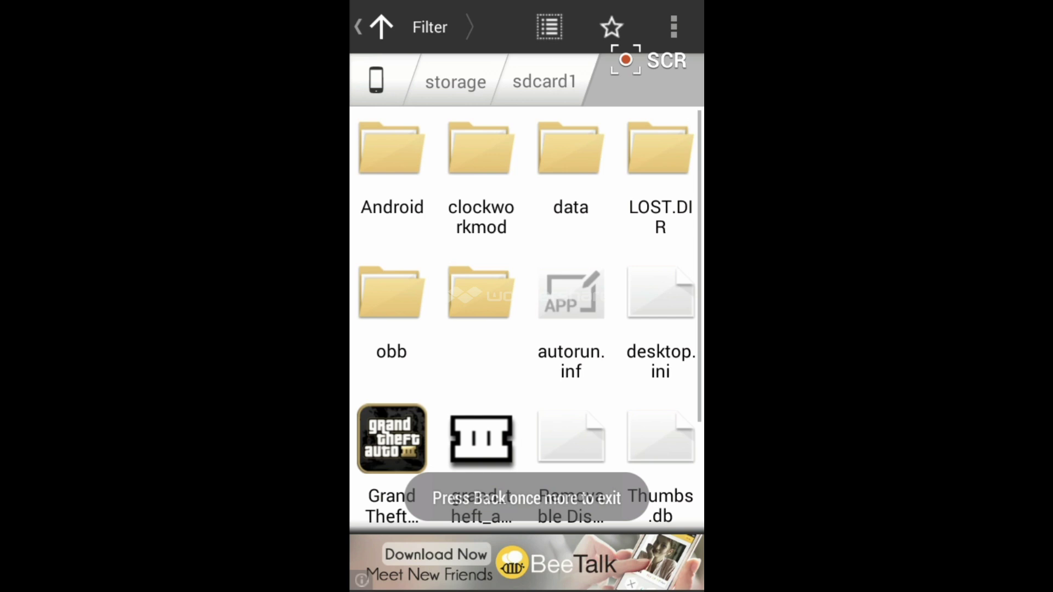
scroll(527, 318, down, 3)
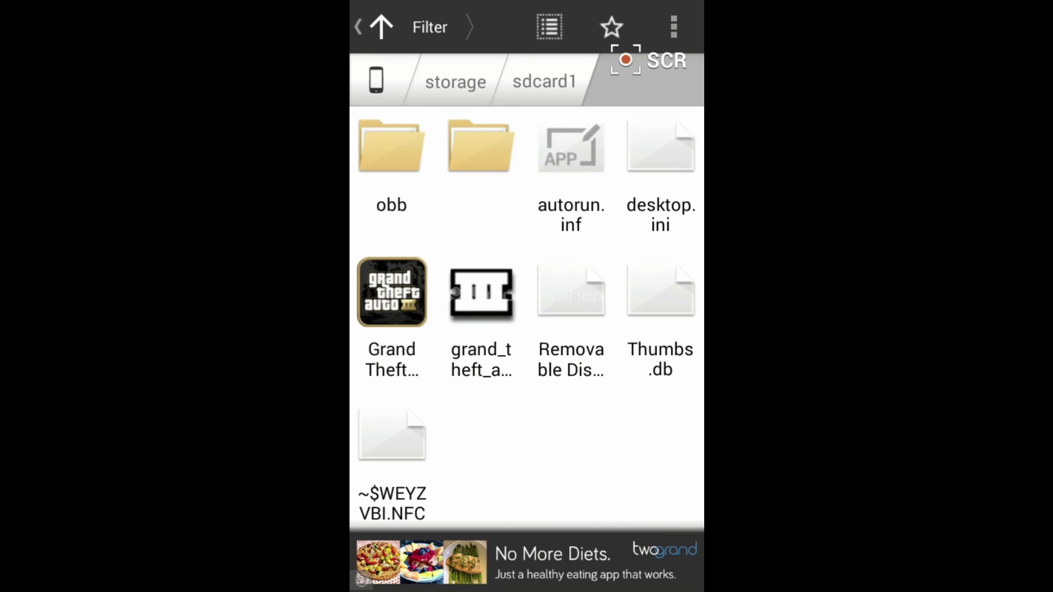
key(Escape)
key(Escape)
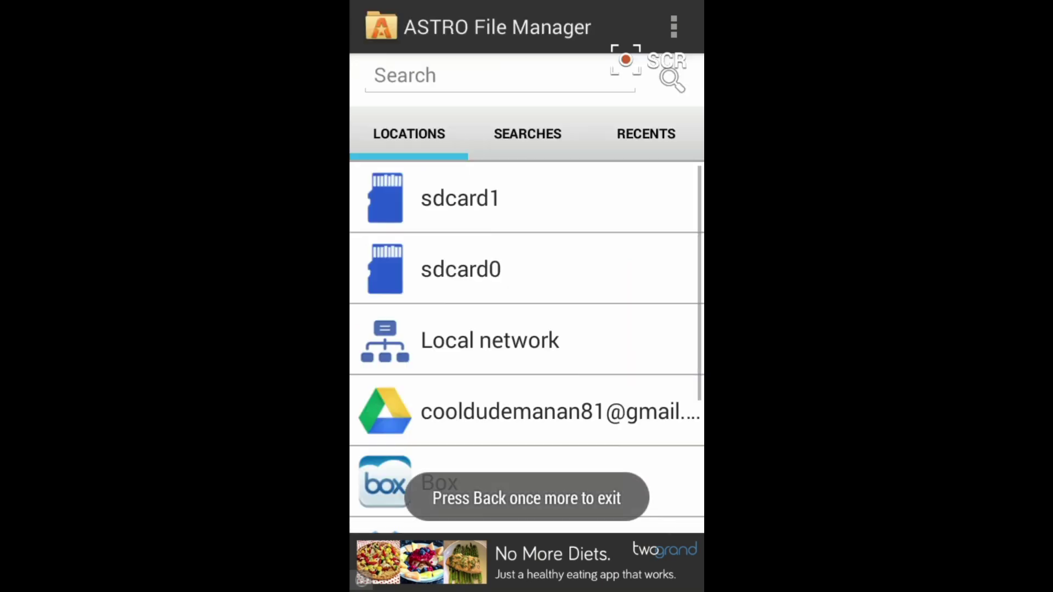
key(Escape)
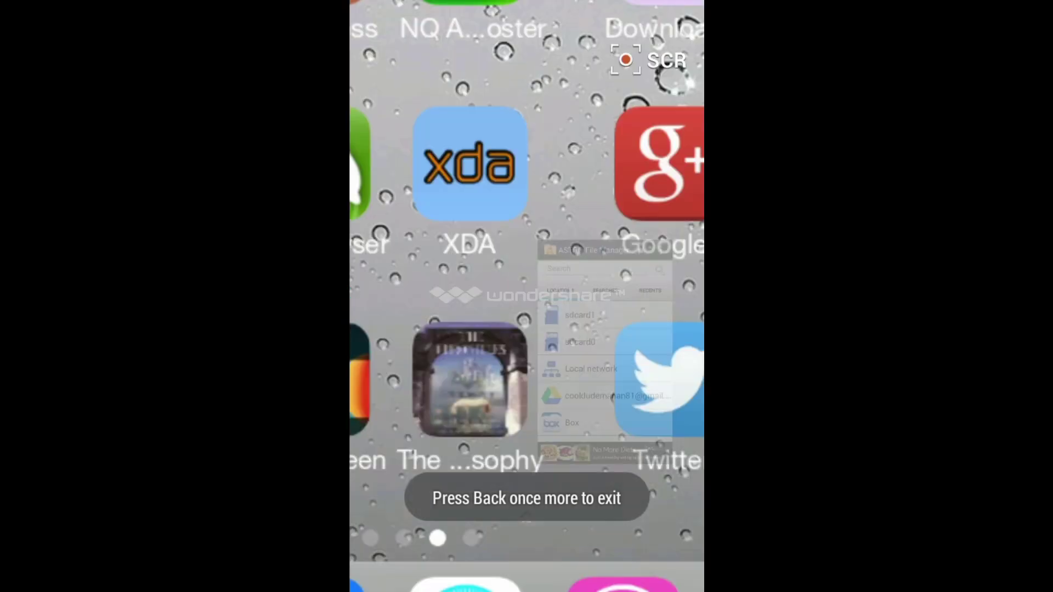
Step: Find GTA III on the home screen and run the character along the street using joystick and camera
drag(631, 274, 412, 274)
drag(631, 274, 412, 274)
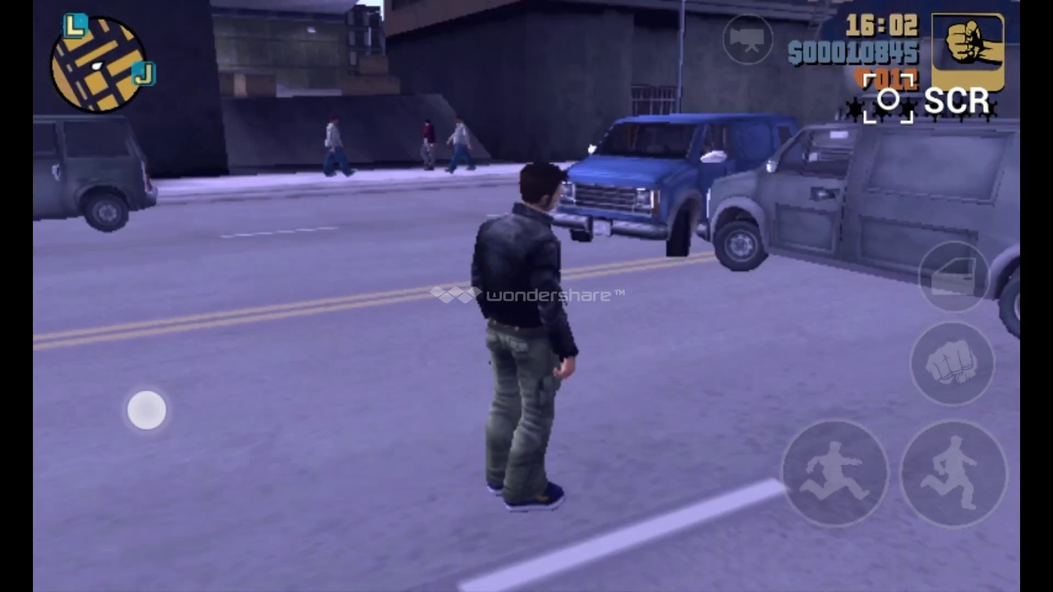
drag(227, 406, 113, 409)
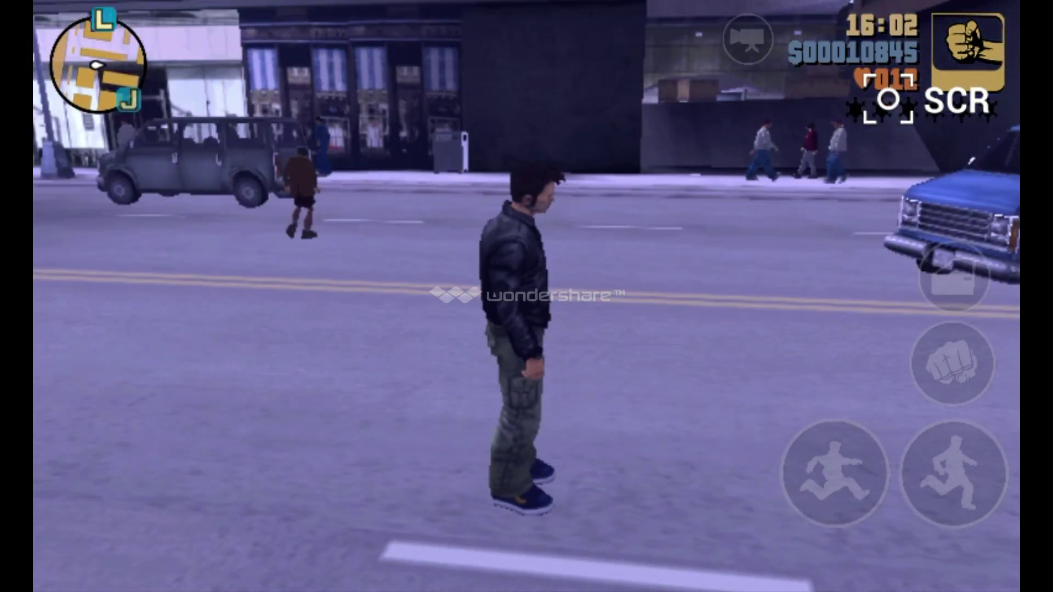
mouse_move(152, 344)
mouse_down()
mouse_move(154, 250)
mouse_move(122, 239)
mouse_move(141, 202)
mouse_up()
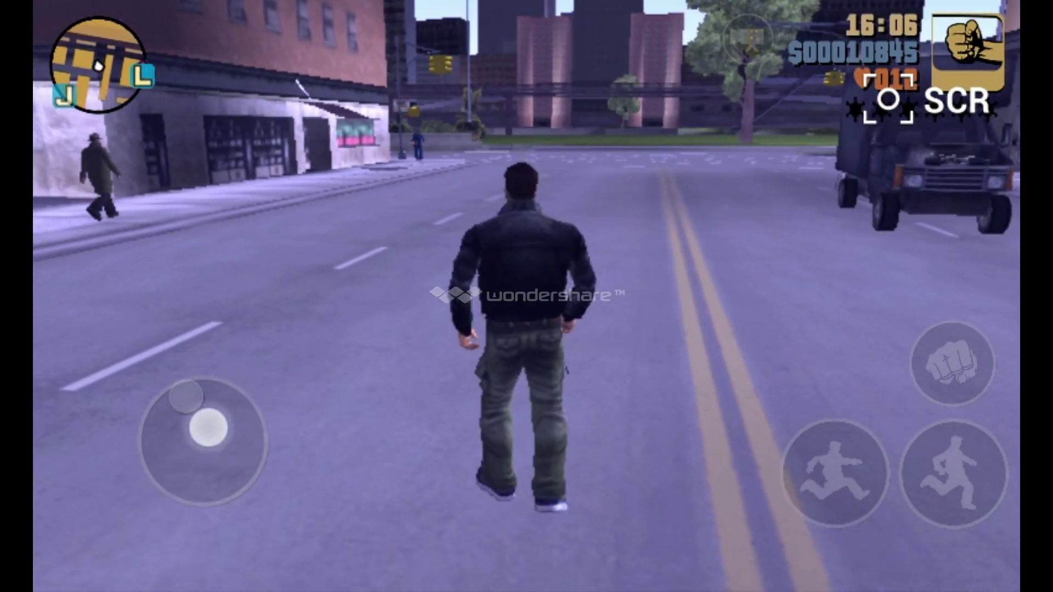
mouse_move(206, 426)
mouse_down()
mouse_move(210, 377)
mouse_move(150, 326)
mouse_move(117, 348)
mouse_move(122, 340)
mouse_move(106, 381)
mouse_move(166, 285)
mouse_up()
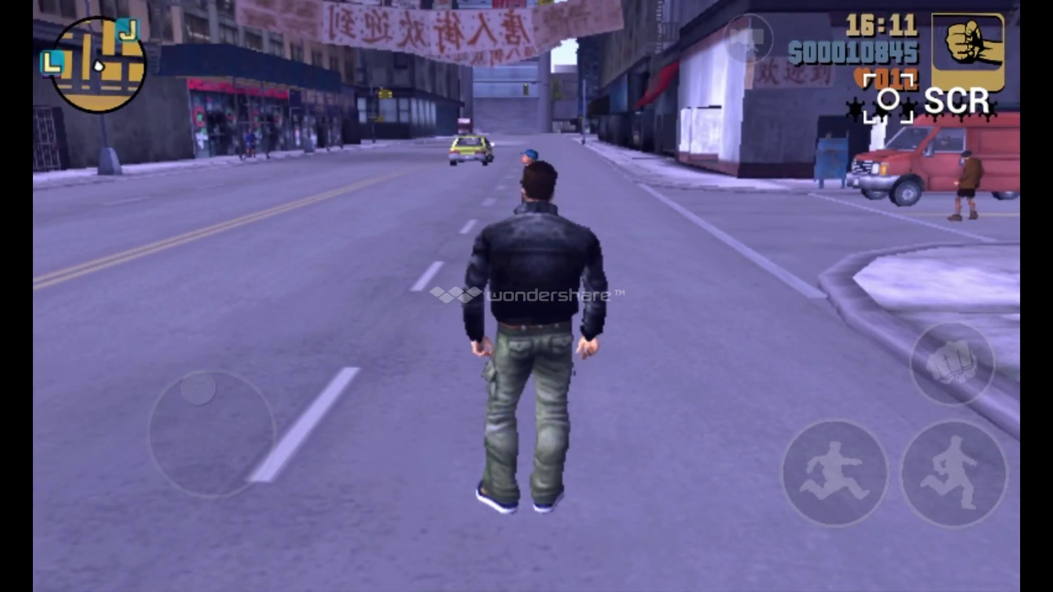
mouse_move(204, 388)
mouse_down()
mouse_move(209, 289)
mouse_move(254, 306)
mouse_move(292, 299)
mouse_move(219, 378)
mouse_move(216, 341)
mouse_move(200, 322)
mouse_move(230, 327)
mouse_move(218, 300)
mouse_up()
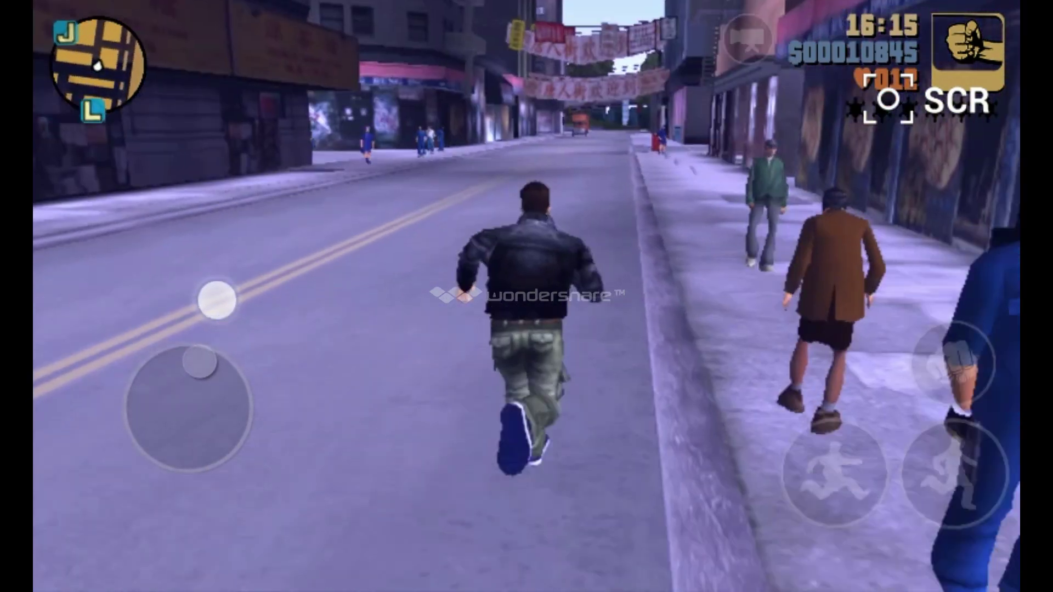
mouse_move(84, 377)
mouse_down()
mouse_move(158, 324)
mouse_move(179, 283)
mouse_move(235, 364)
mouse_move(179, 330)
mouse_move(149, 290)
mouse_move(106, 348)
mouse_move(169, 360)
mouse_move(88, 369)
mouse_move(184, 357)
mouse_move(198, 306)
mouse_move(187, 297)
mouse_up()
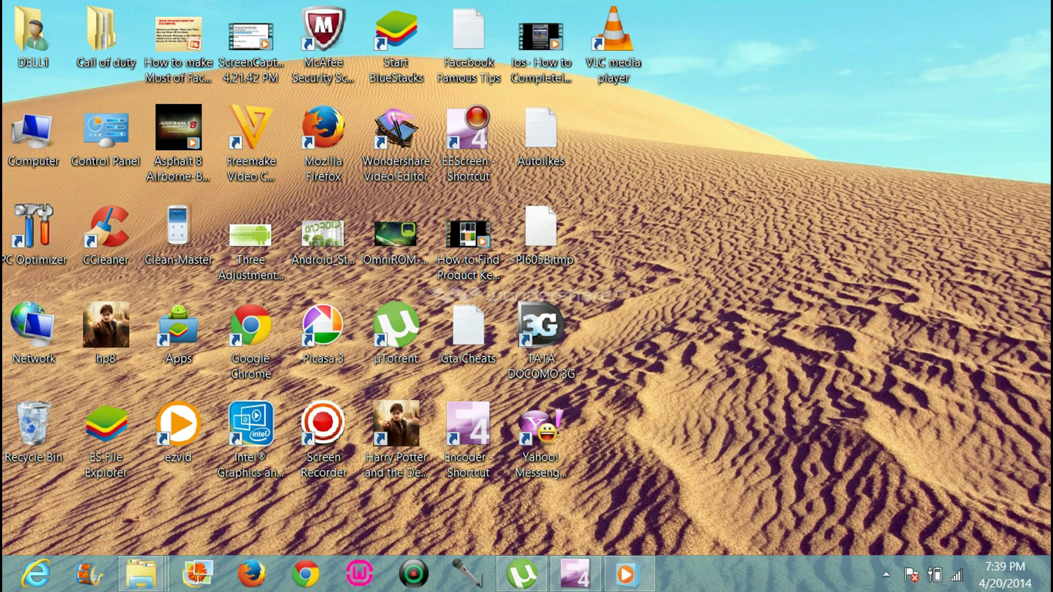
drag(357, 451, 694, 44)
drag(576, 518, 6, 5)
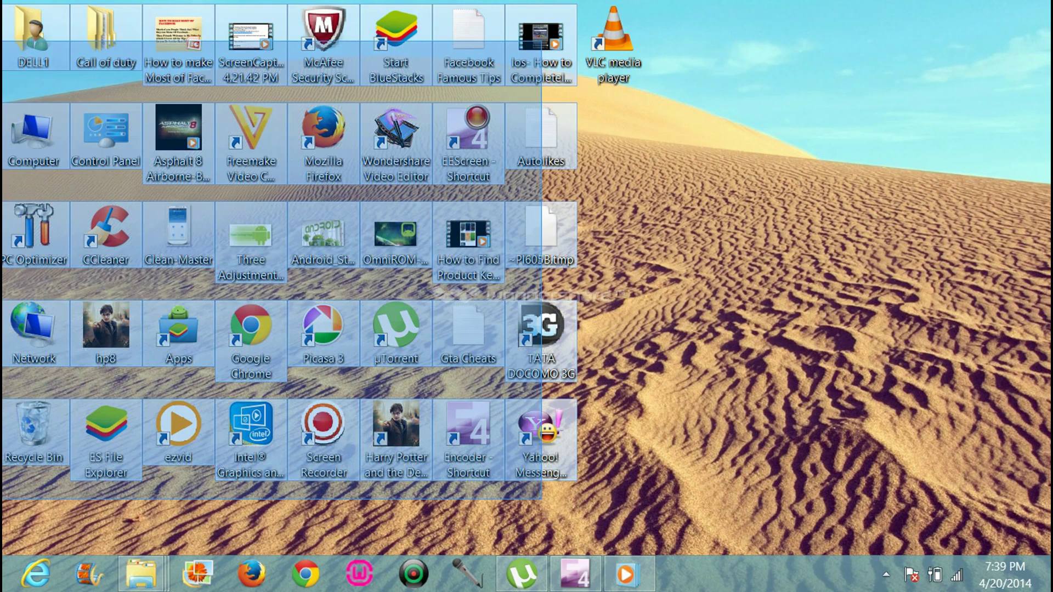
mouse_move(542, 499)
mouse_down()
mouse_move(794, 423)
mouse_move(604, 551)
mouse_up()
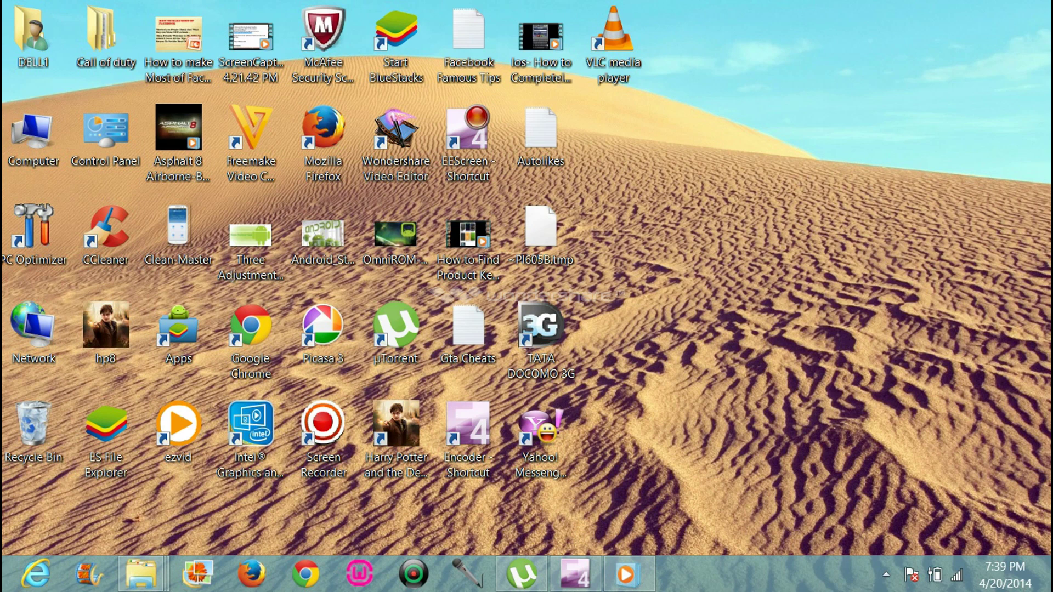